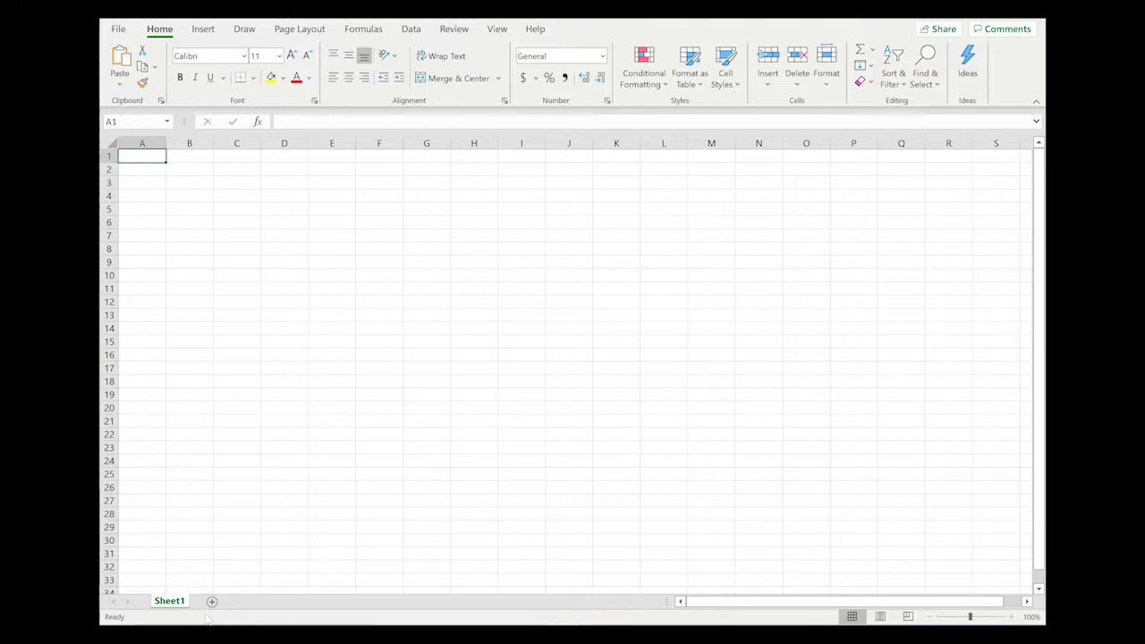
Add a second worksheet to the workbook and return to Sheet1.
left_click(213, 602)
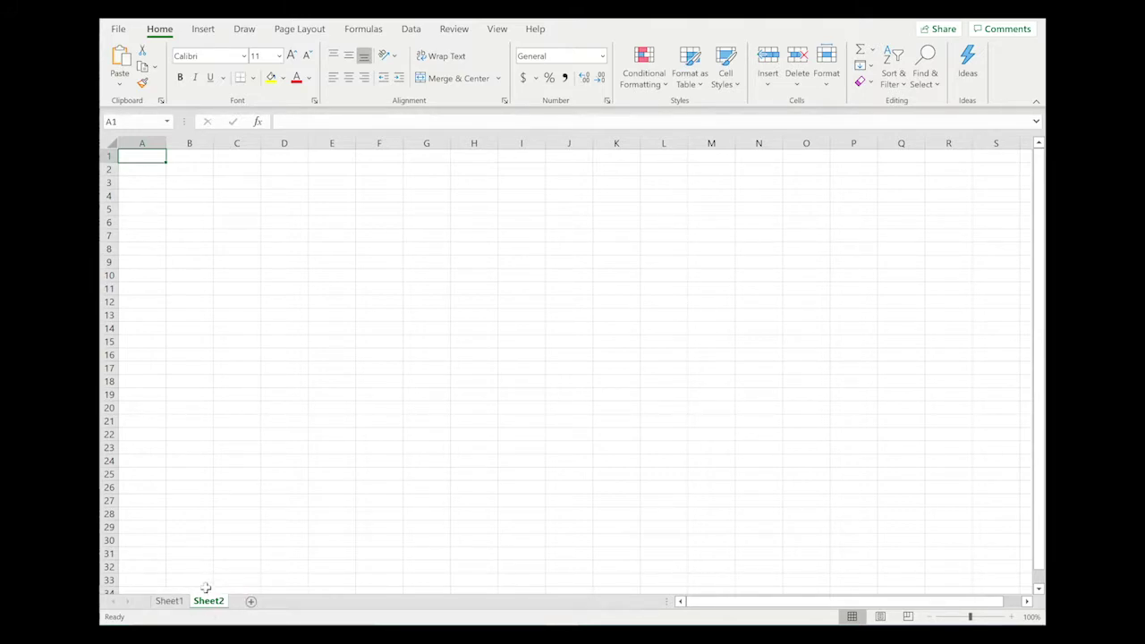
left_click(172, 601)
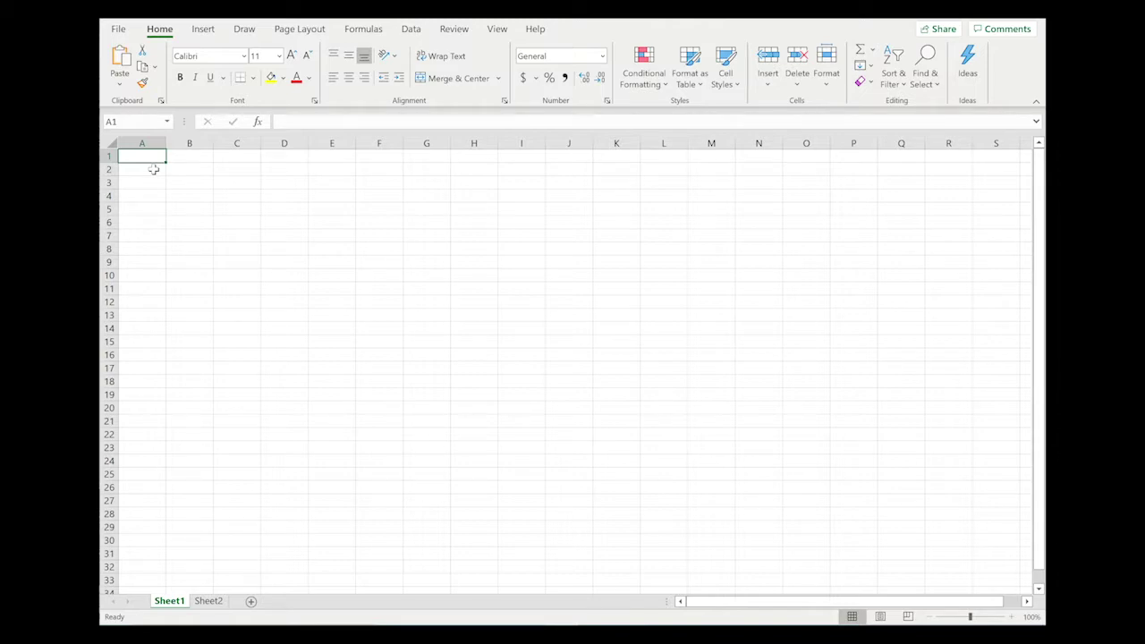
Enter the column headings Number, Value 1 and Value 2 in cells A1 to C1.
type("N")
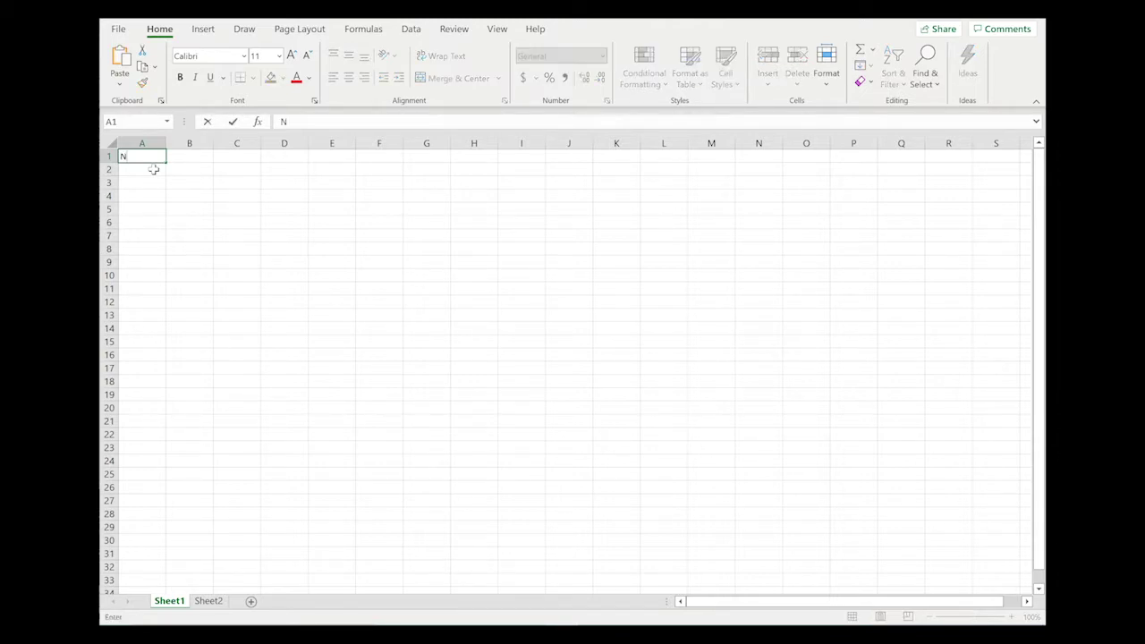
type("umber")
key("Tab")
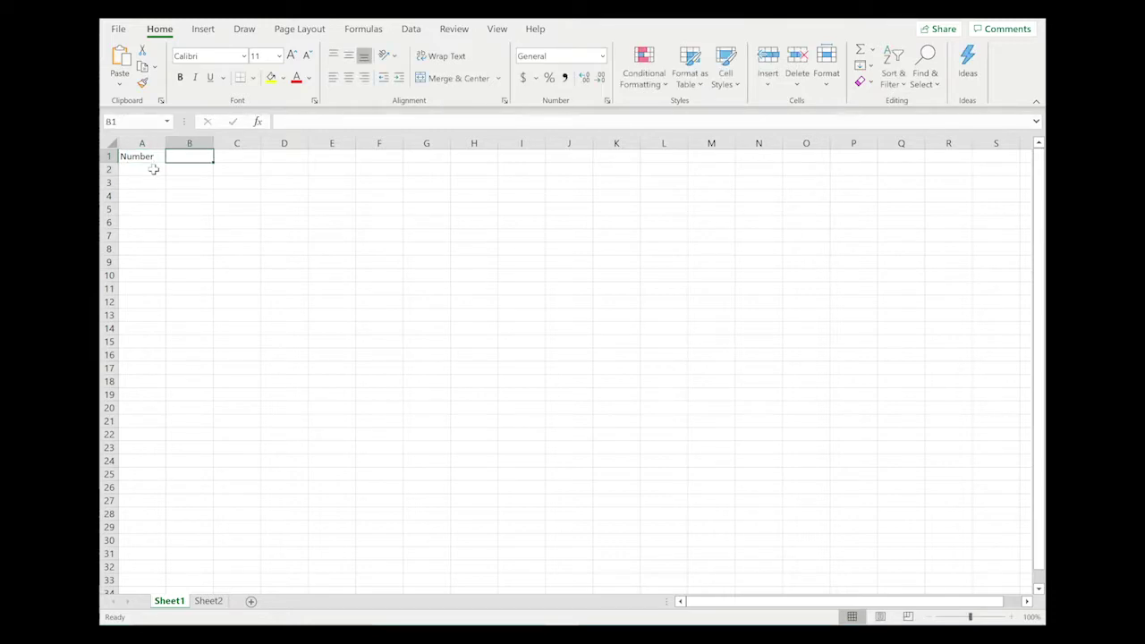
type("Value")
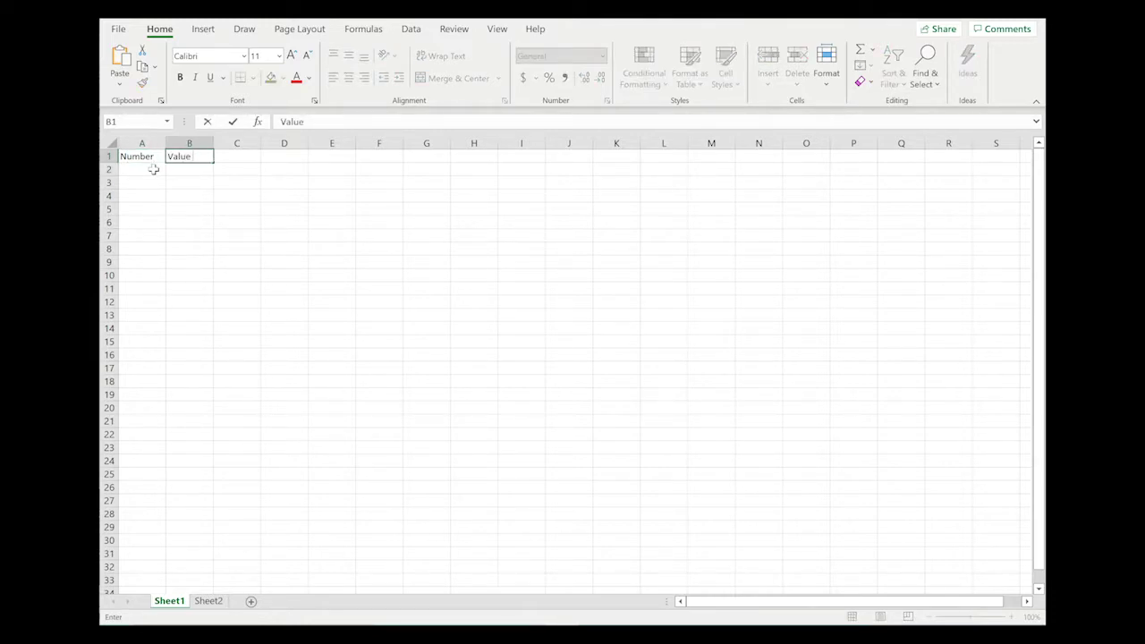
type(" 1")
key("Tab")
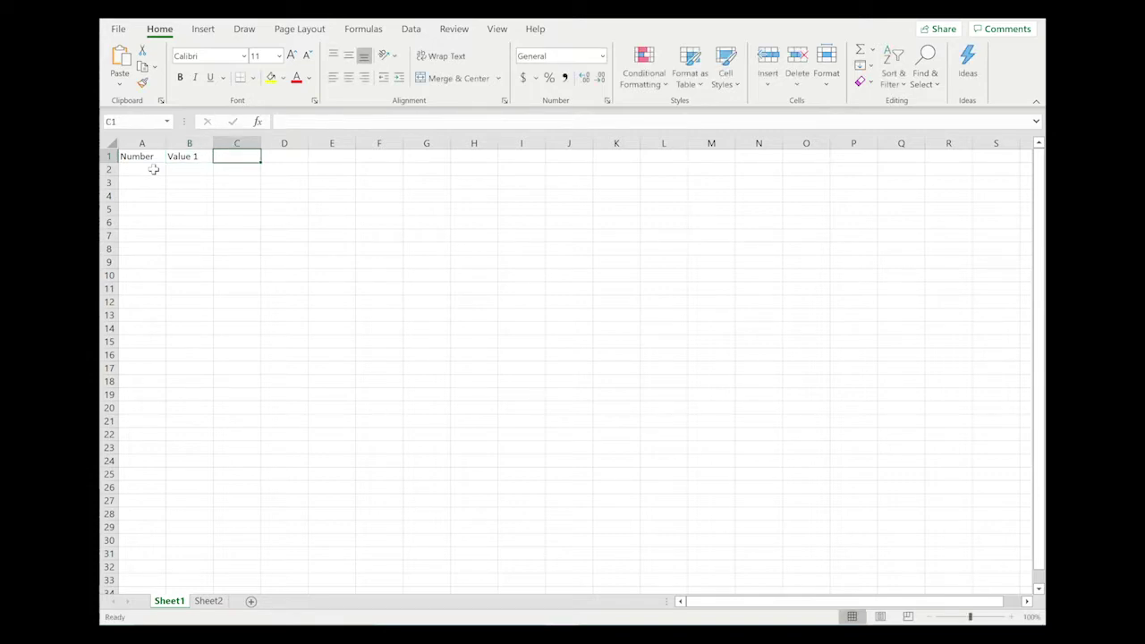
type("Value 2")
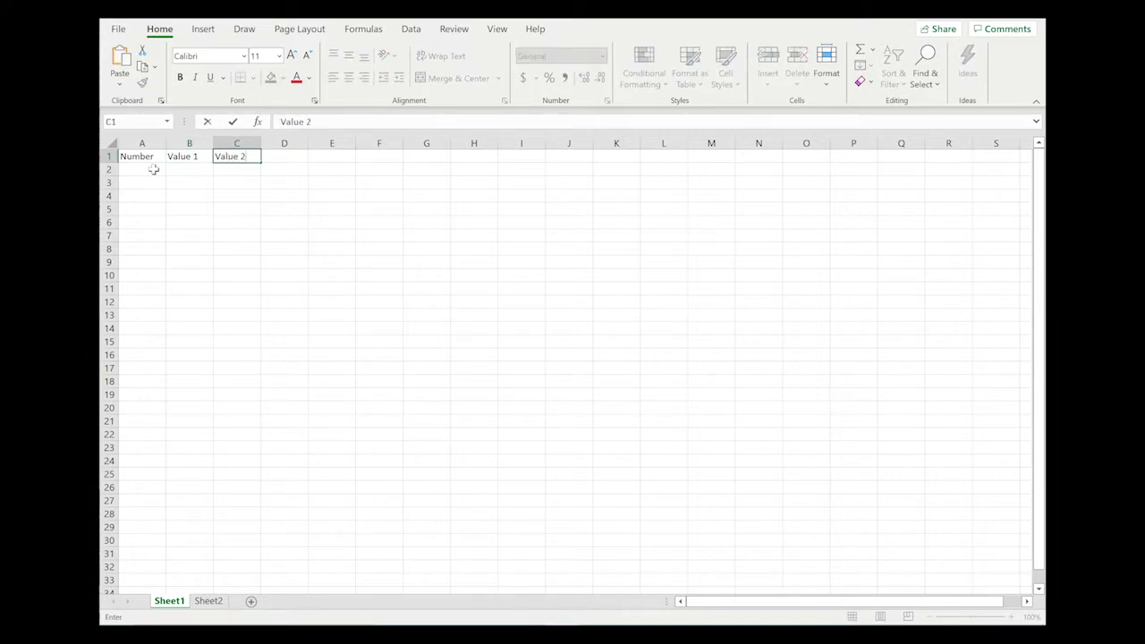
key("Down")
Fill the Number column with 1, 2, 3 and 4 in cells A2 to A5.
key("Left")
key("Left")
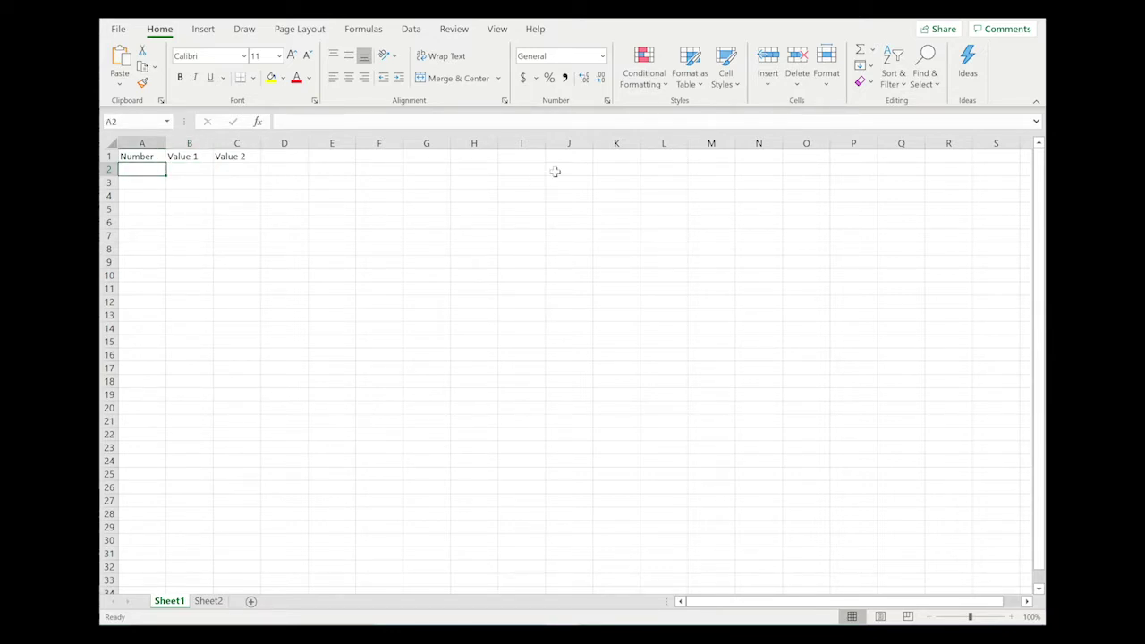
type("1")
key("Return")
type("2")
key("Return")
type("3")
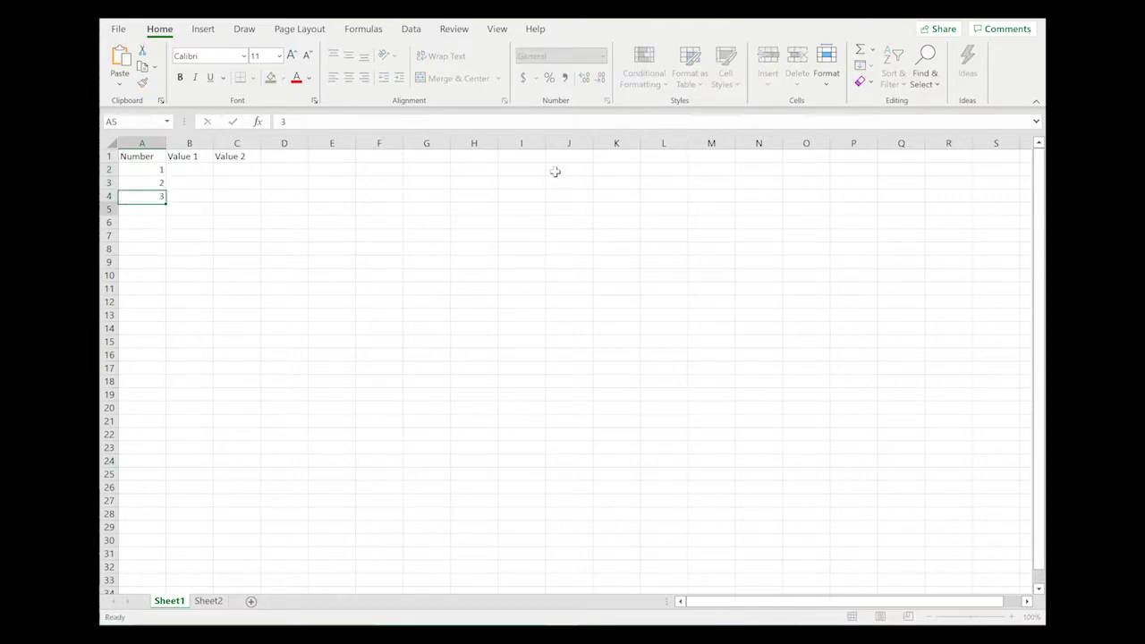
key("Return")
type("4")
key("Tab")
Fill the Value 1 column with 0.9681, 1.38999, 2.4 and 2.32 in cells B2 to B5.
key("Up")
key("Up")
key("Up")
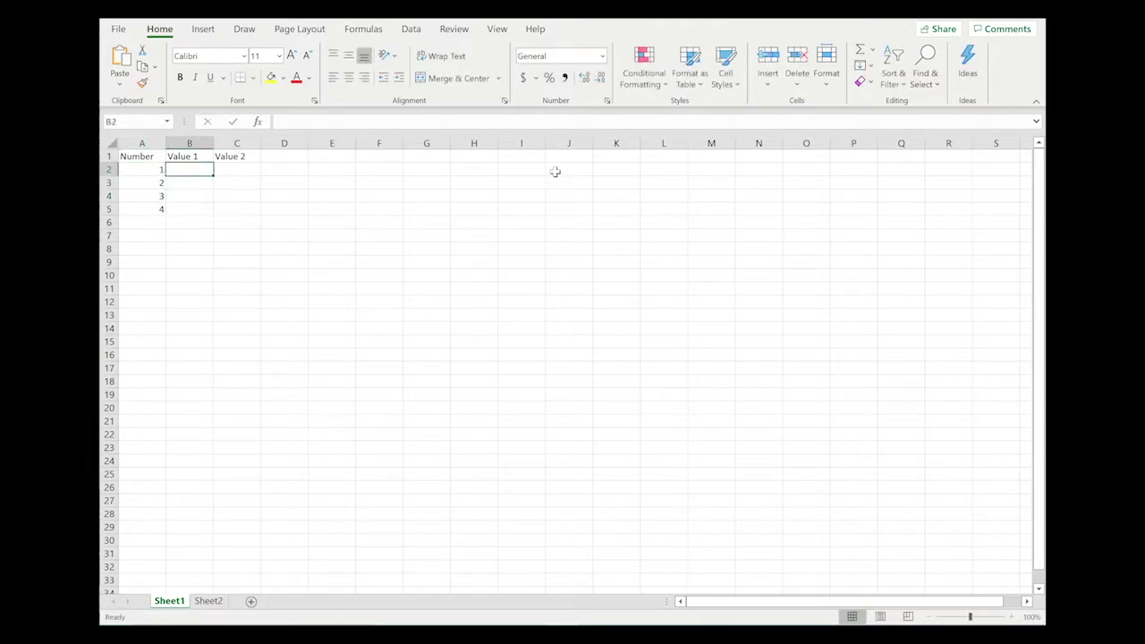
type("0")
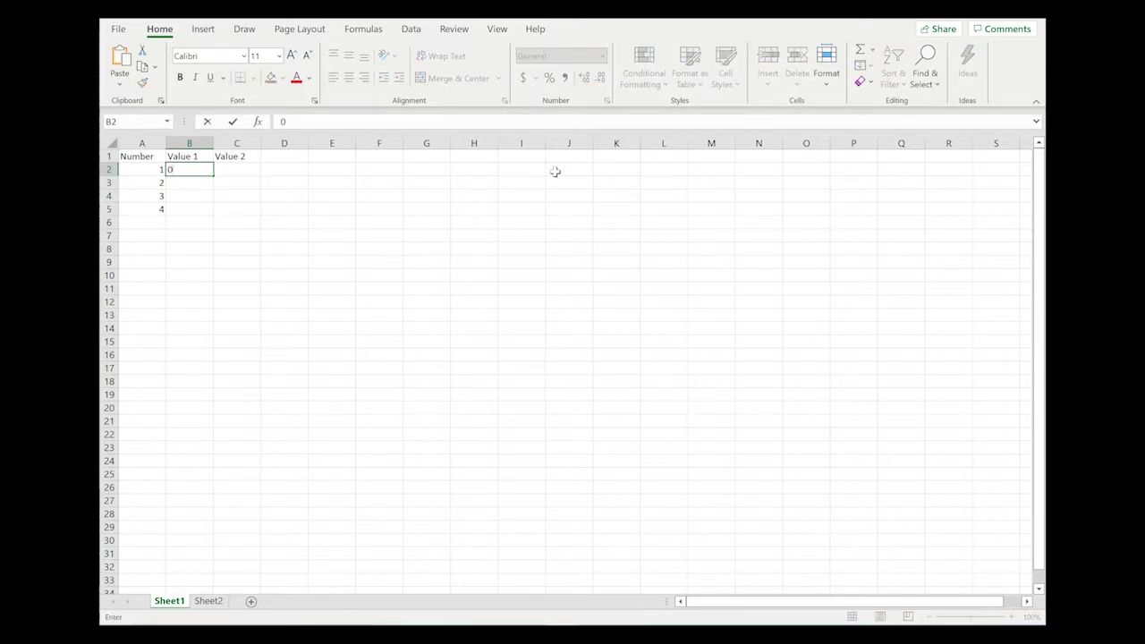
type(".9681")
key("Return")
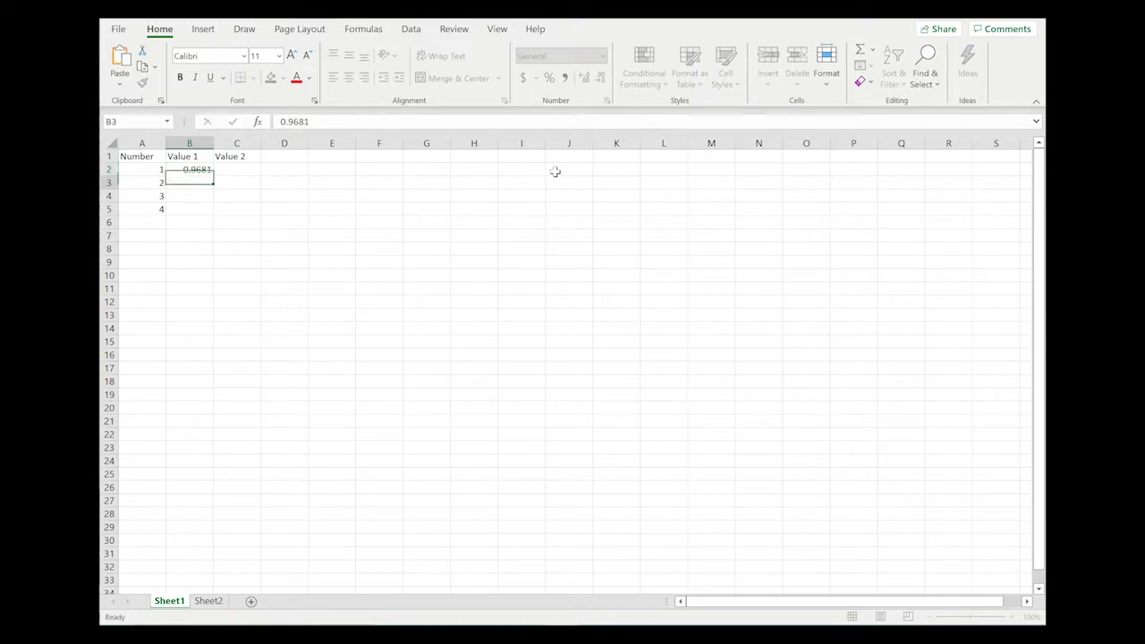
type("1.")
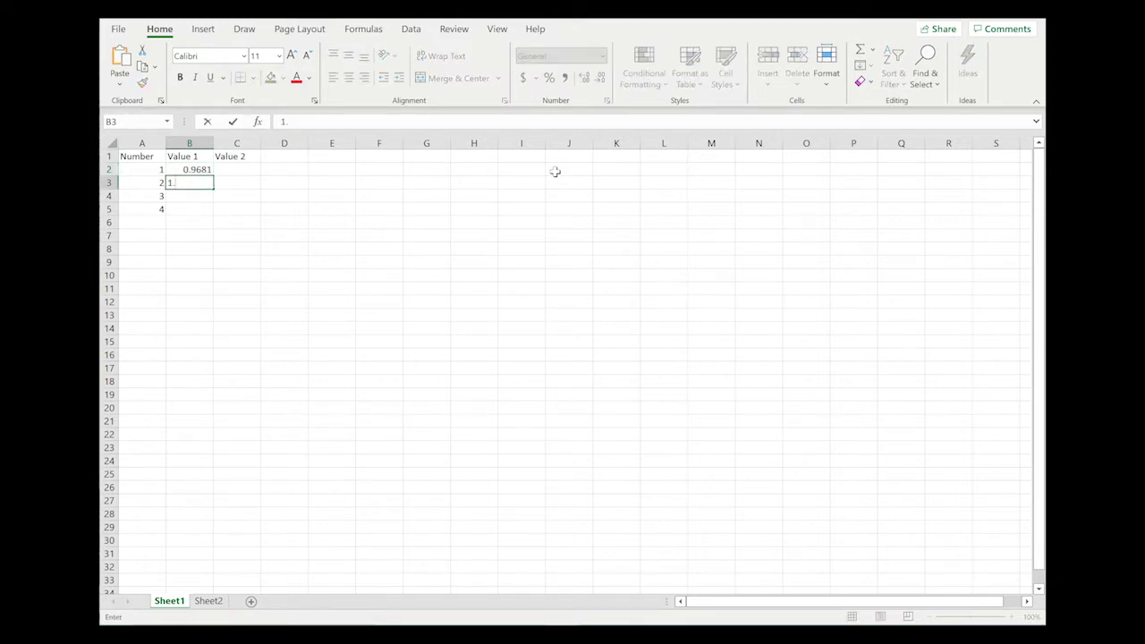
type("38999")
key("Return")
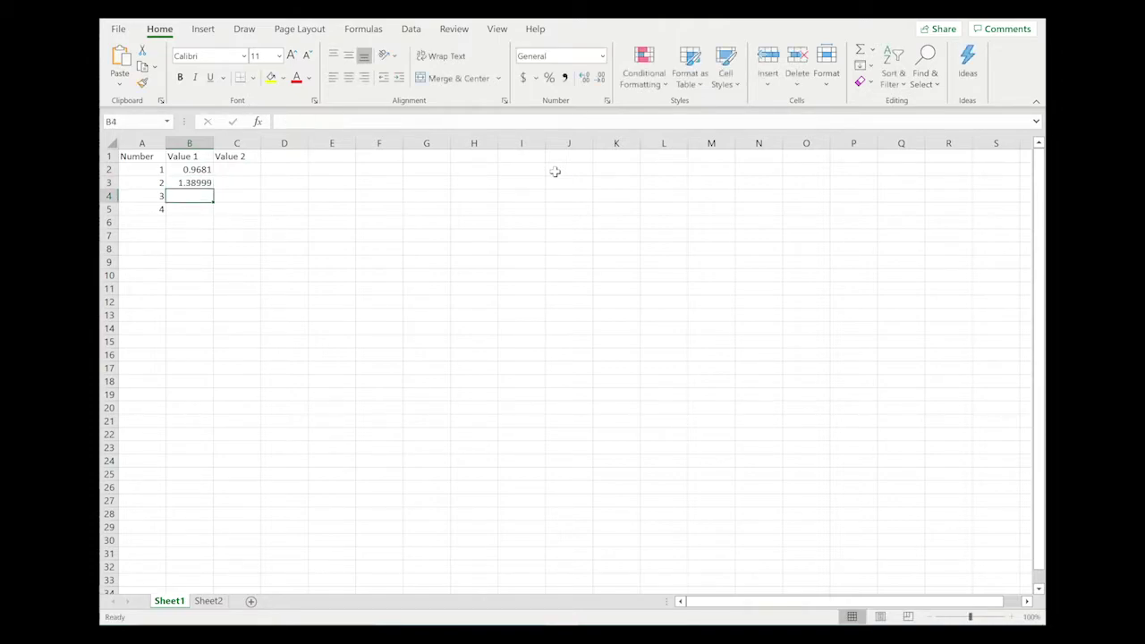
type("2.4")
key("Return")
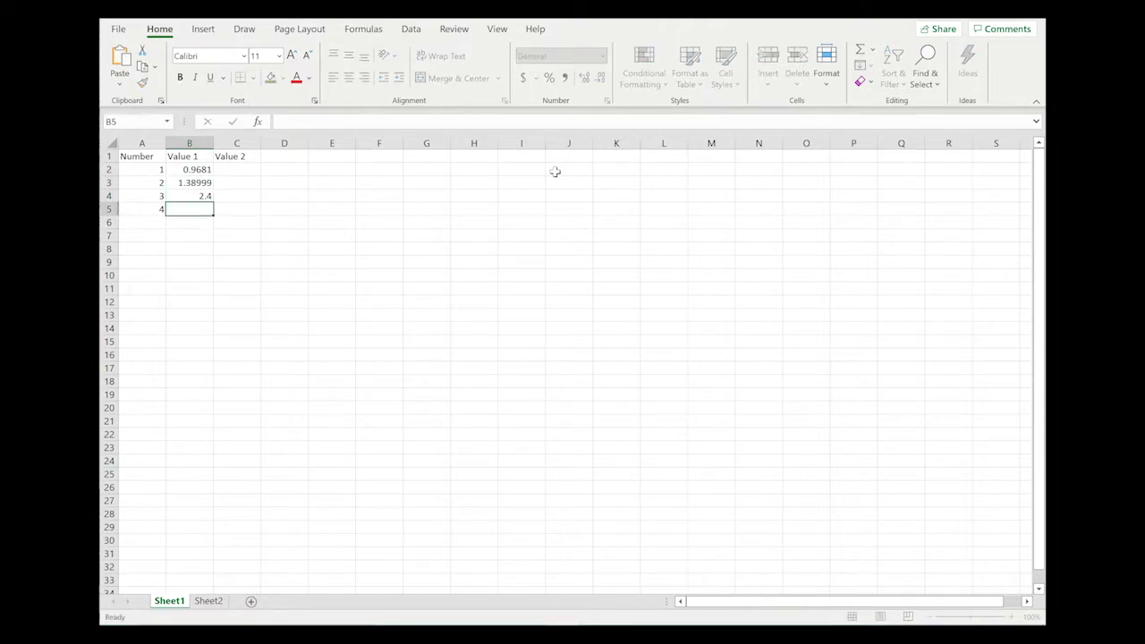
type("2.32")
key("Tab")
Fill the Value 2 column with 3.2762, 3.09, 2.5088888 and 1.977 in cells C2 to C5.
key("Up")
key("Up")
key("Up")
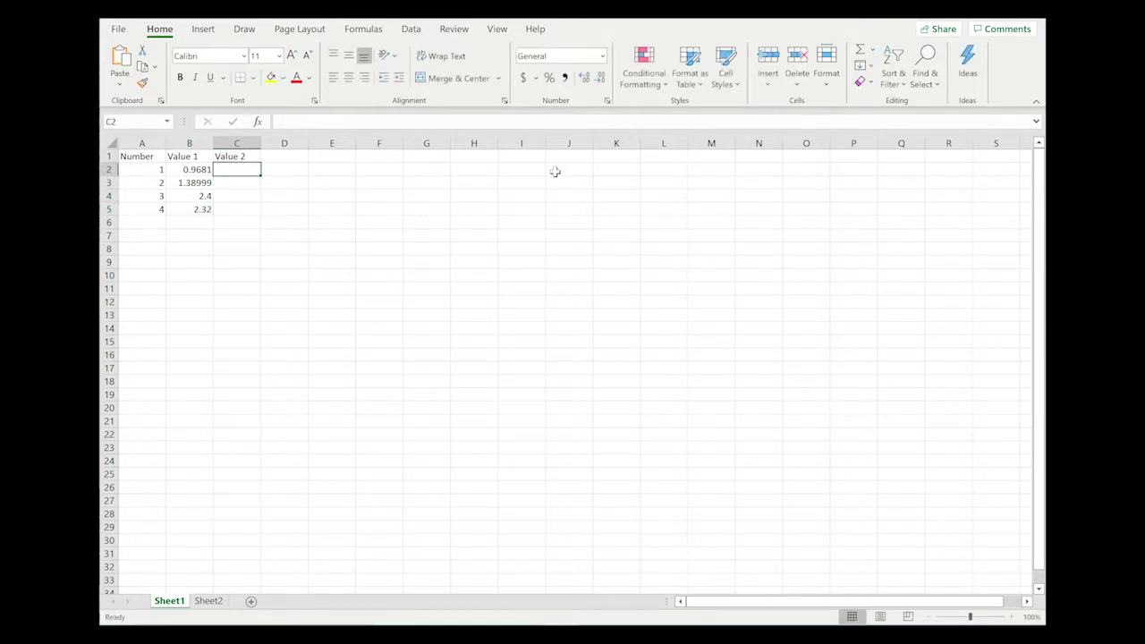
type("3.27")
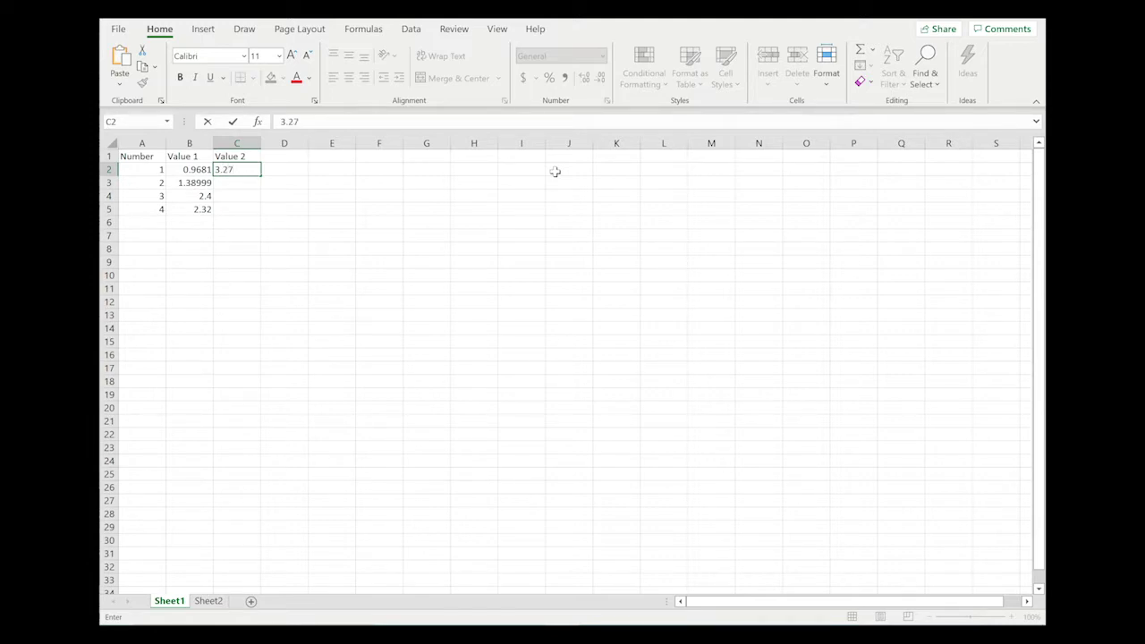
type("62")
key("Return")
type("3.09")
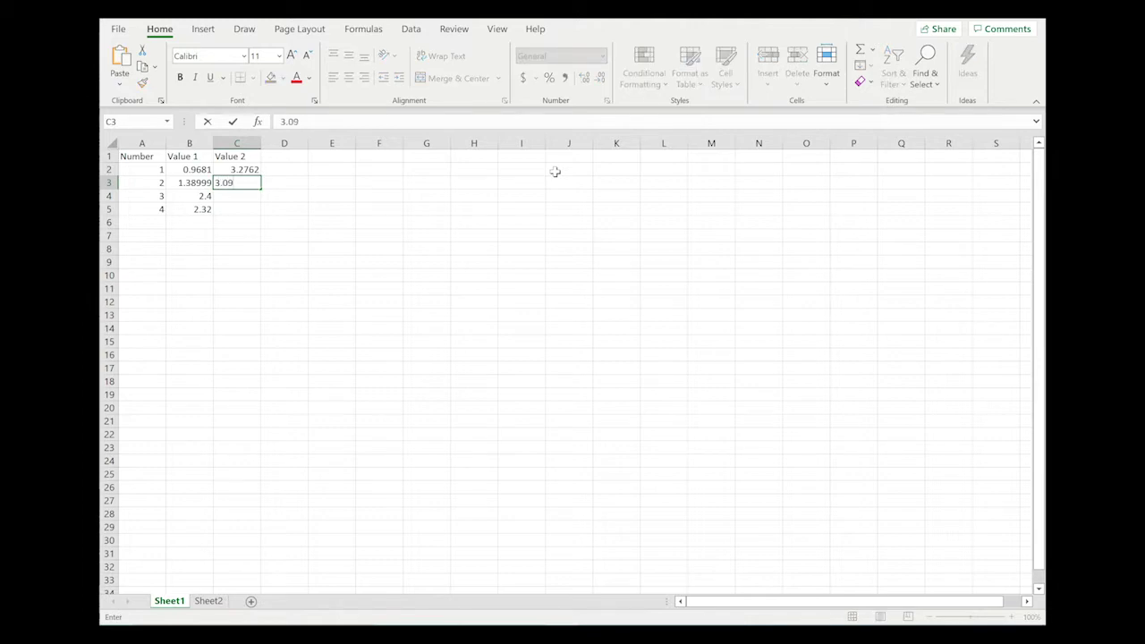
key("Return")
type("2.5088888")
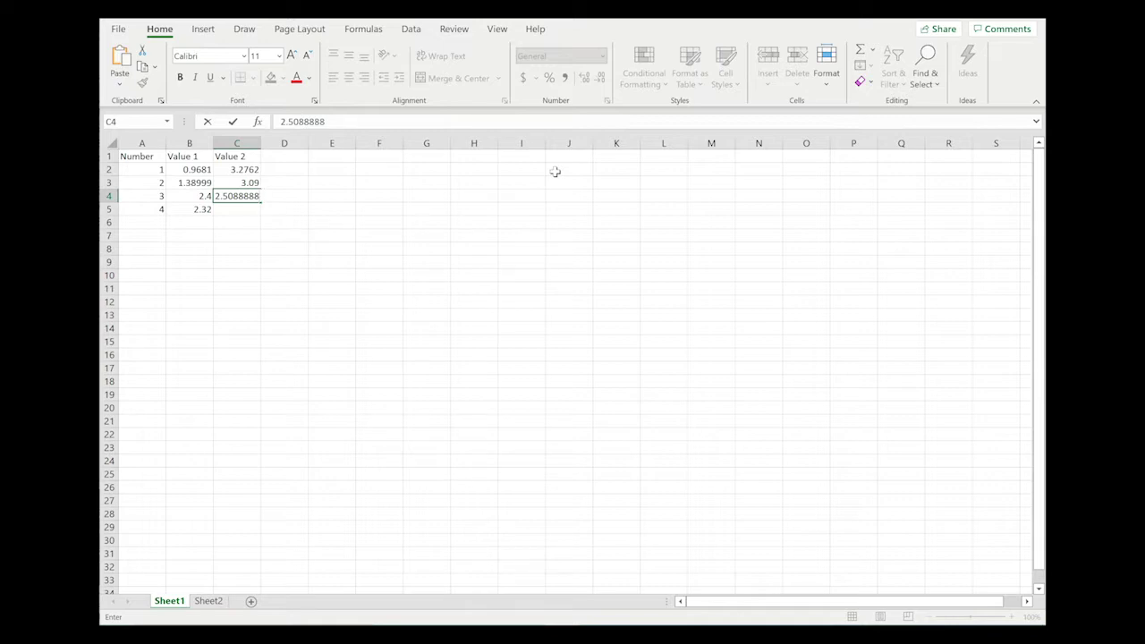
key("Return")
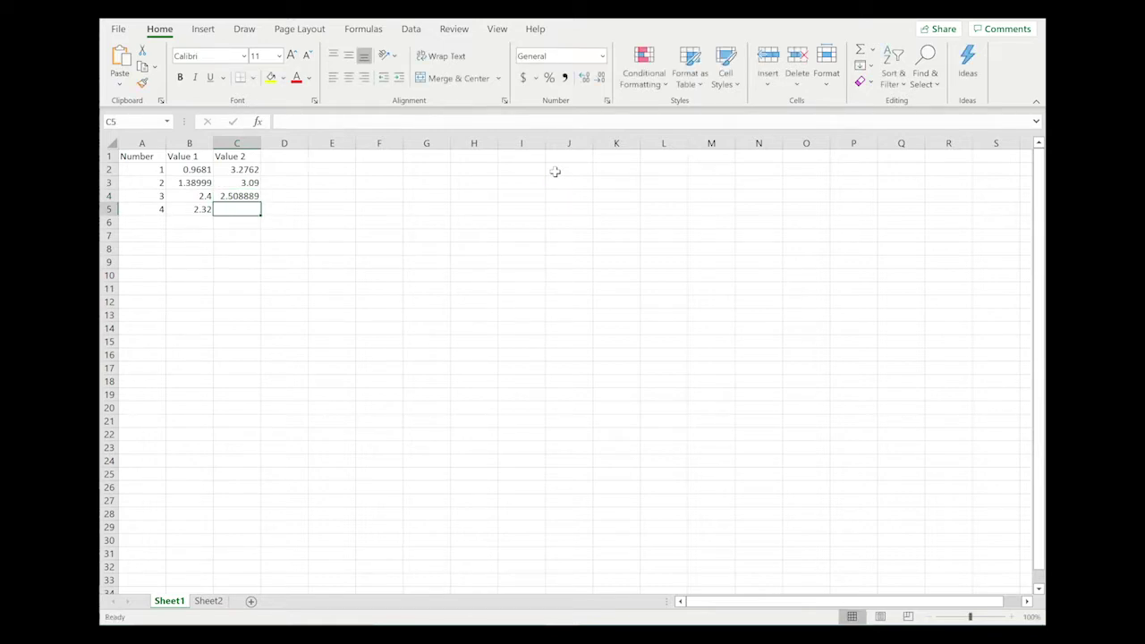
type("1.977")
key("Return")
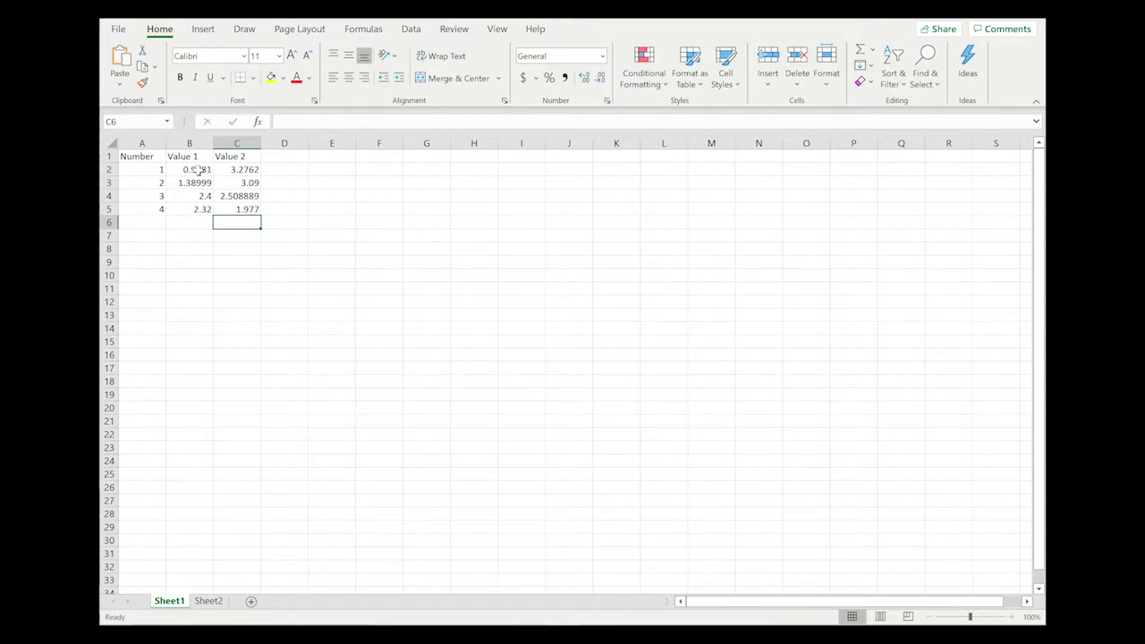
Format the Value 1 numbers in B2 to B5 to show two decimal places.
left_click(198, 169)
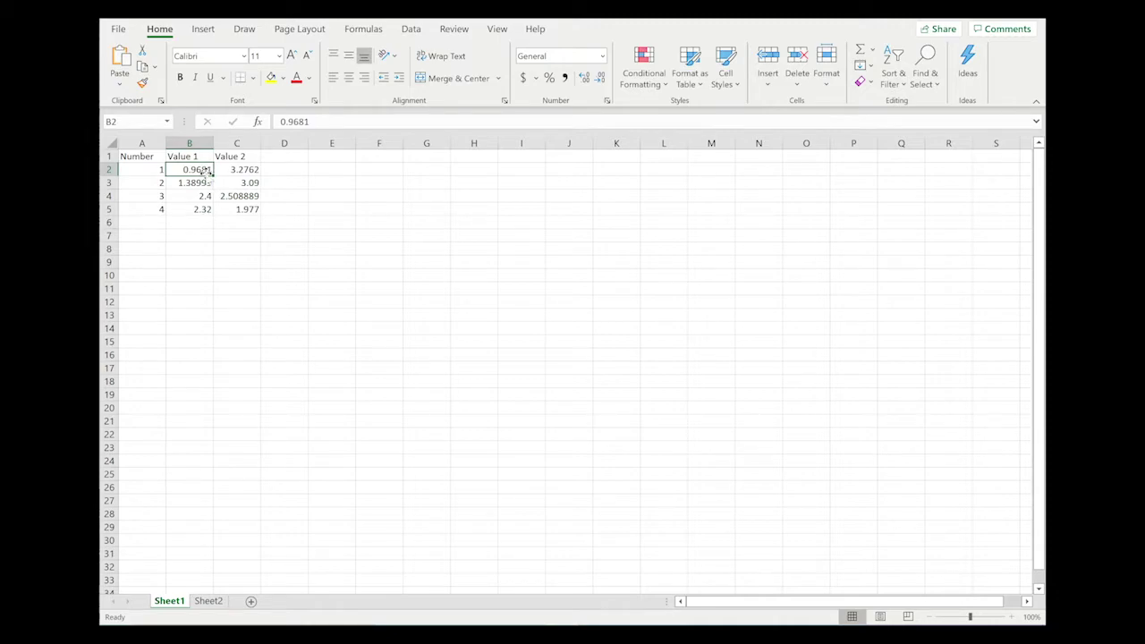
key("shift+Down")
key("shift+Down")
key("shift+Down")
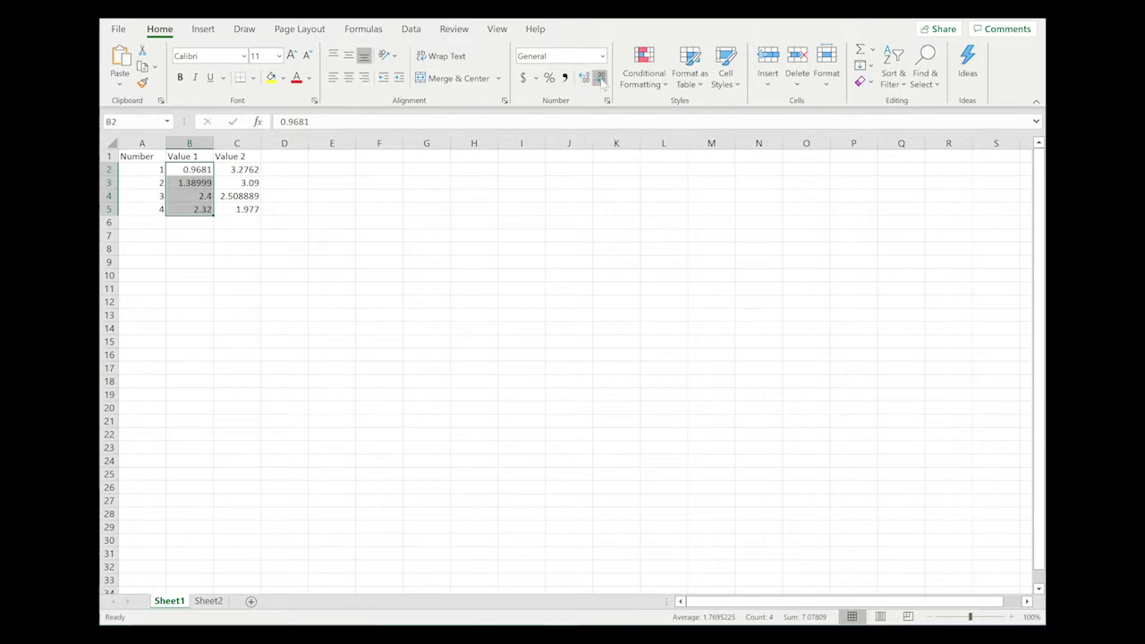
left_click(585, 79)
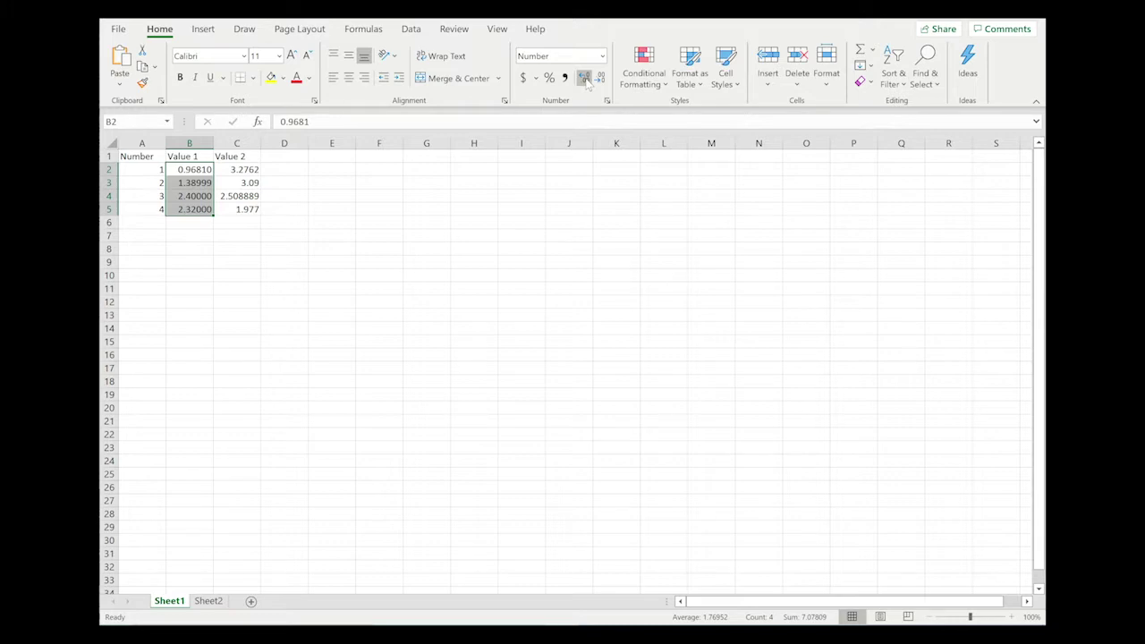
left_click(600, 79)
left_click(600, 78)
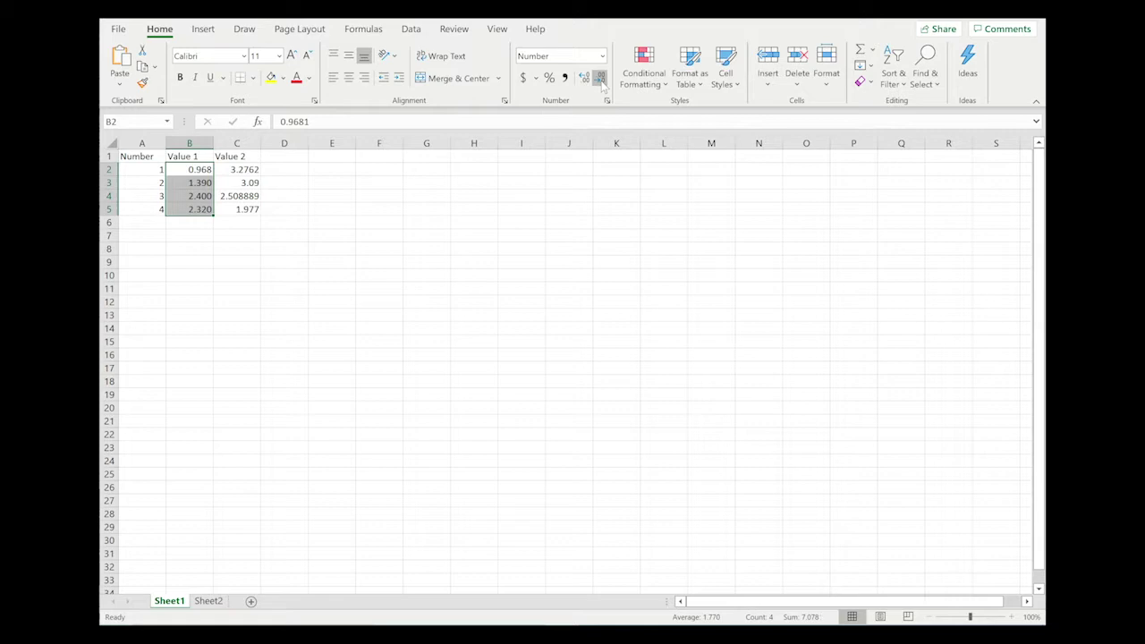
left_click(600, 79)
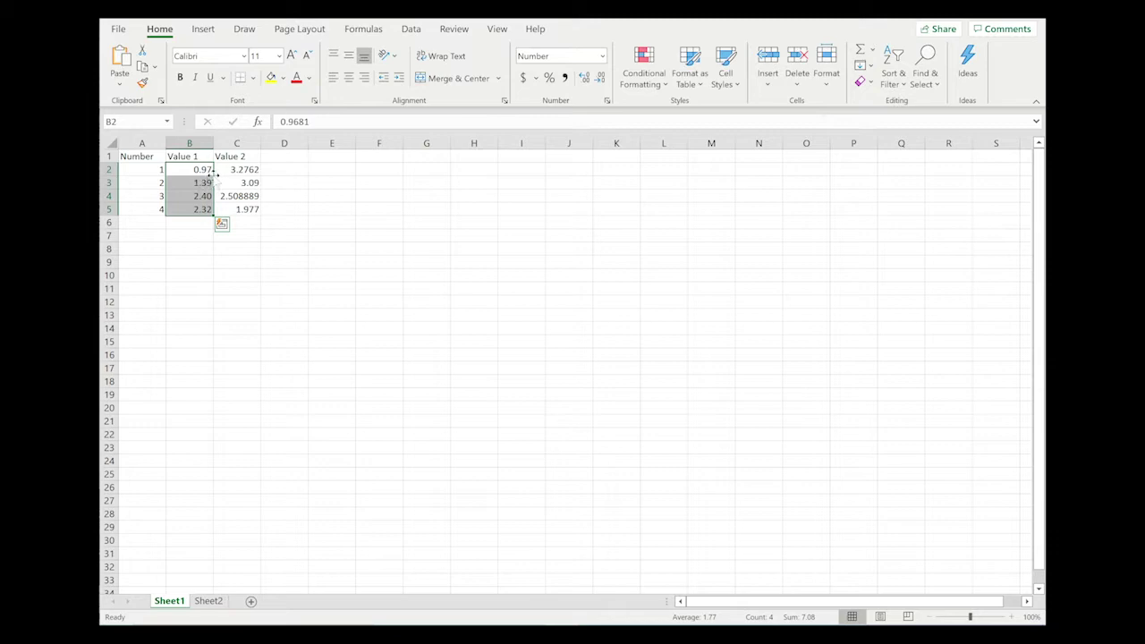
Format the Value 2 numbers in C2 to C5 to show three decimal places.
left_click(253, 172)
left_click_drag(251, 170, 246, 209)
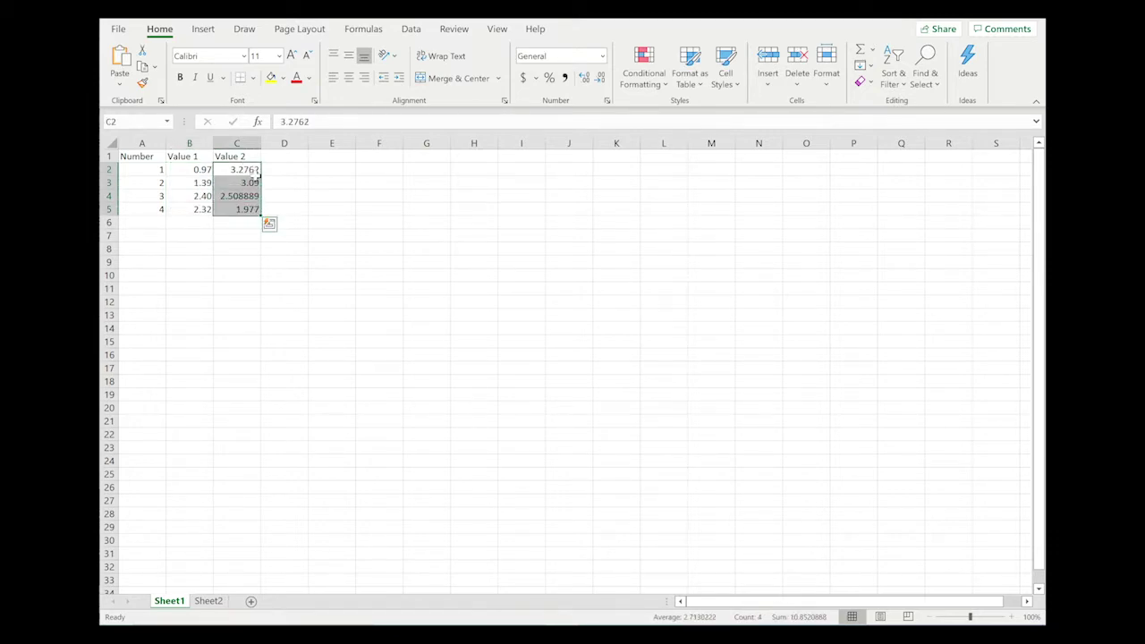
left_click(600, 78)
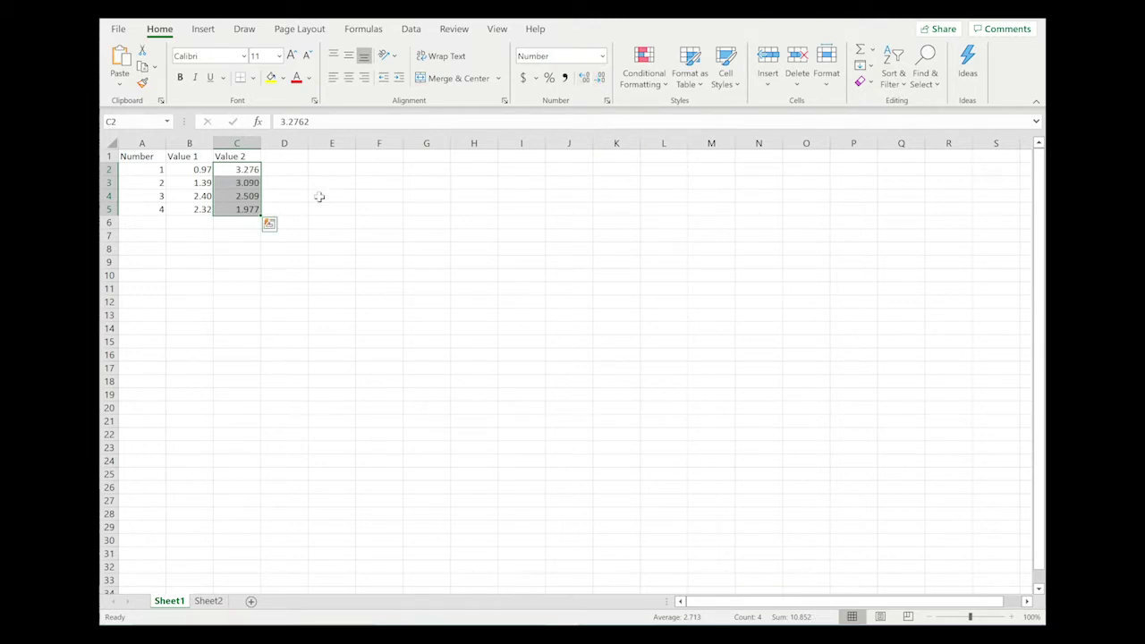
left_click(189, 248)
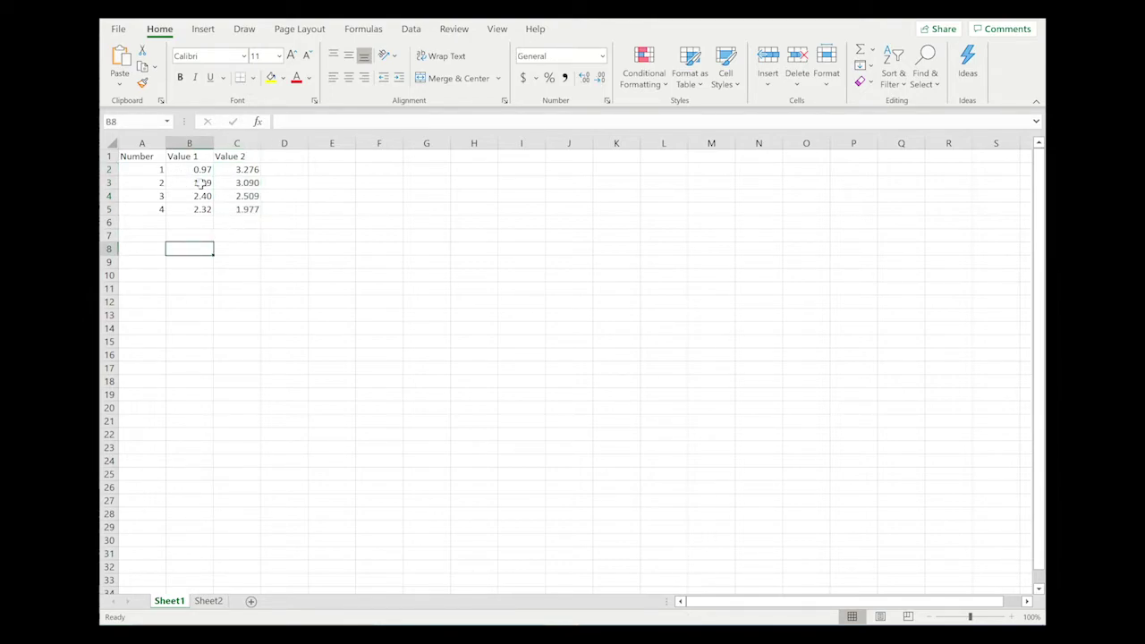
Make the column headings in cells A1 to C1 bold.
left_click(154, 158)
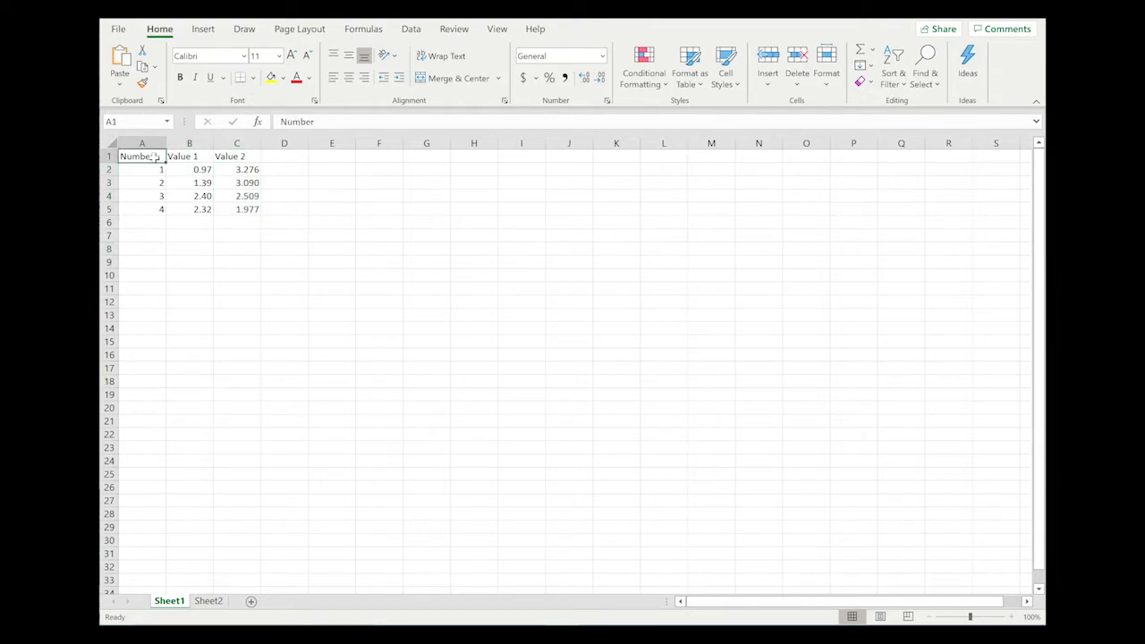
left_click_drag(154, 157, 237, 158)
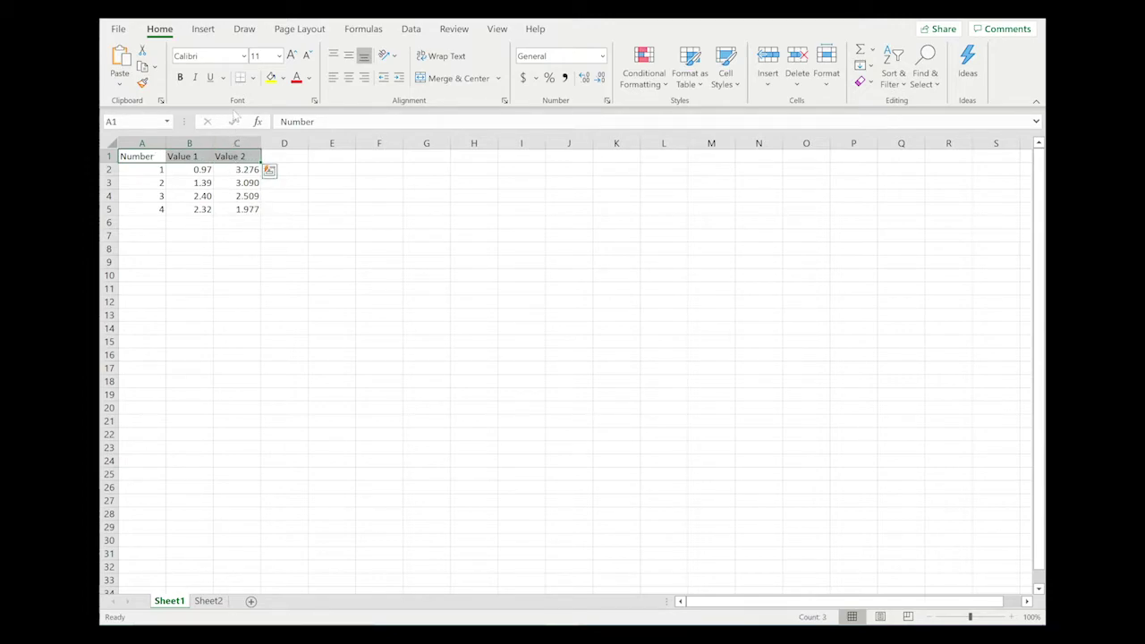
left_click(179, 78)
left_click(159, 181)
key("Down")
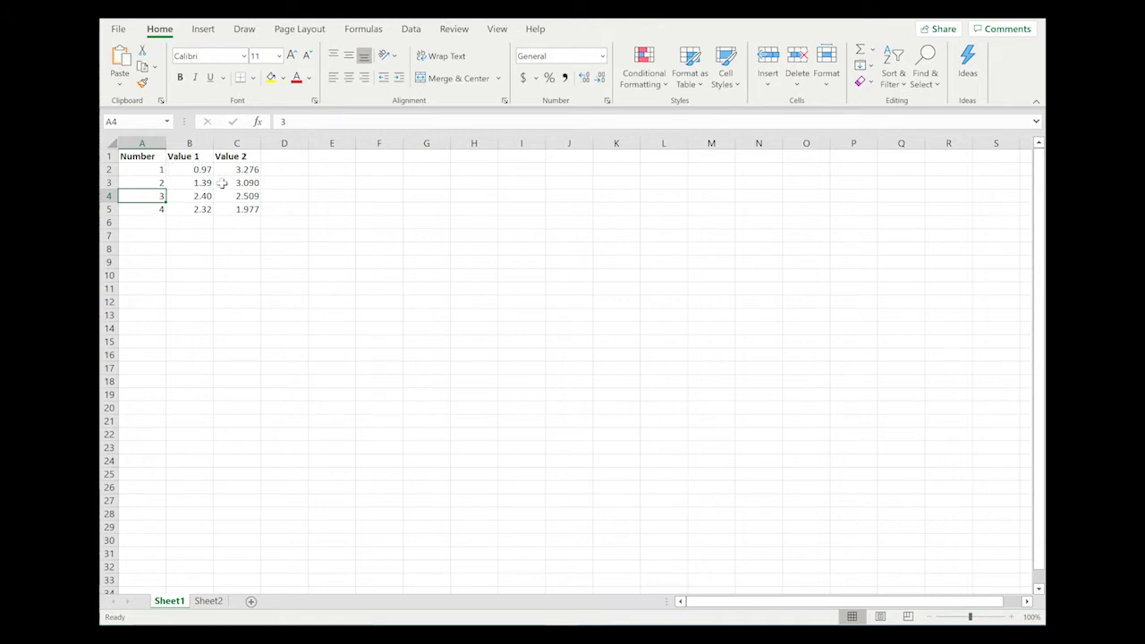
left_click_drag(156, 141, 234, 141)
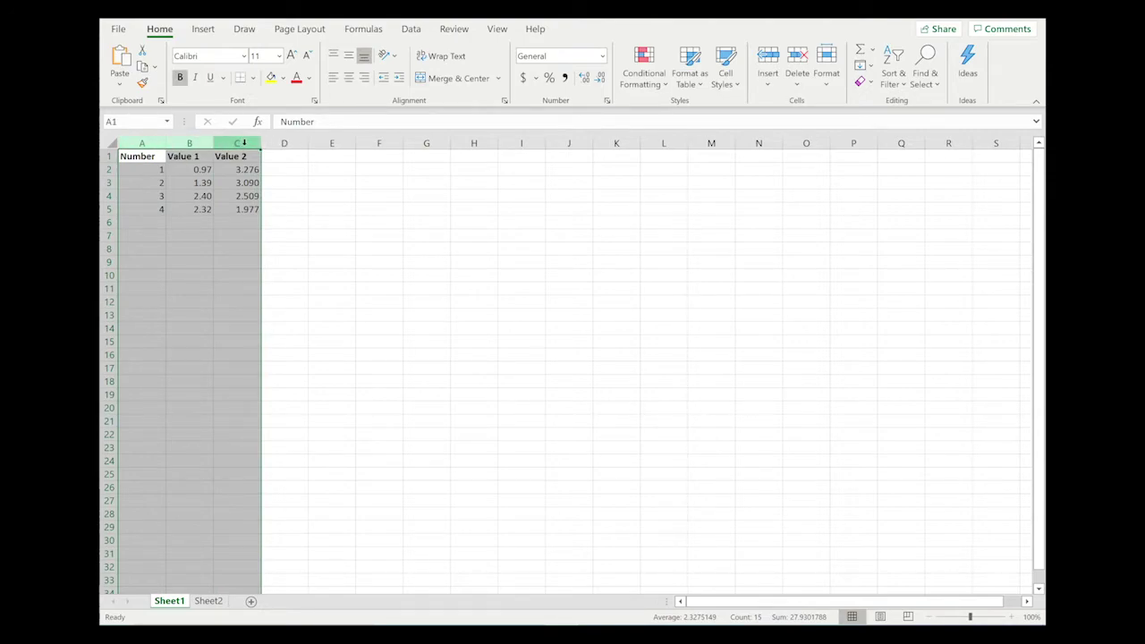
left_click(169, 165)
left_click(150, 159)
key("shift+Right")
key("shift+Right")
key("shift+Down")
key("shift+Down")
key("shift+Down")
key("shift+Down")
key("shift+Down")
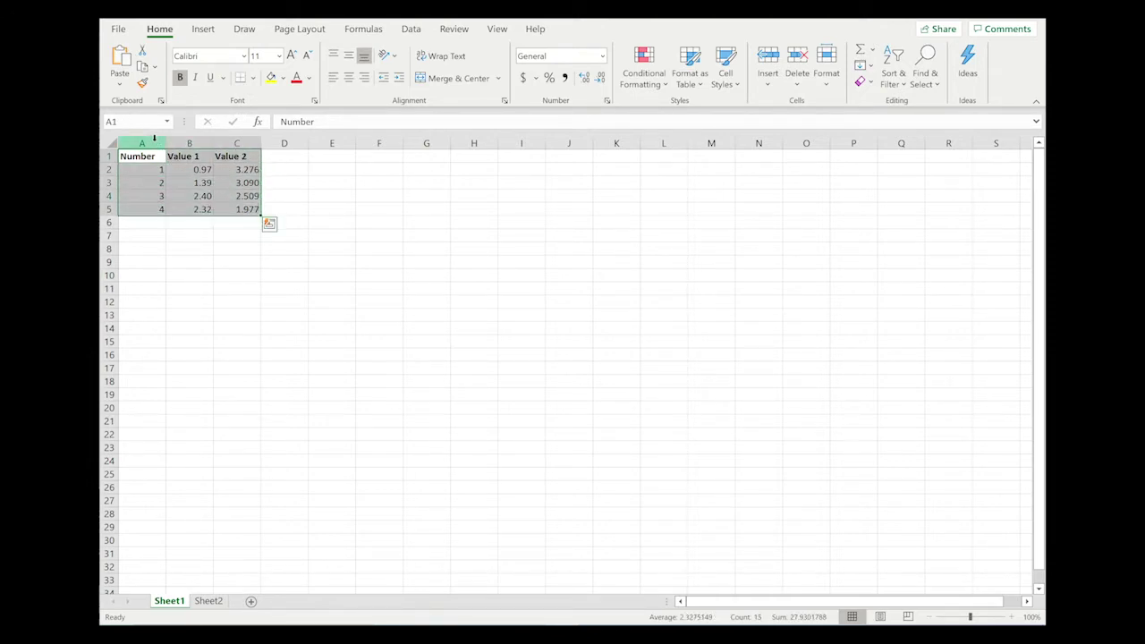
Centre the contents of columns A to C horizontally.
left_click(148, 143)
left_click_drag(237, 137, 237, 139)
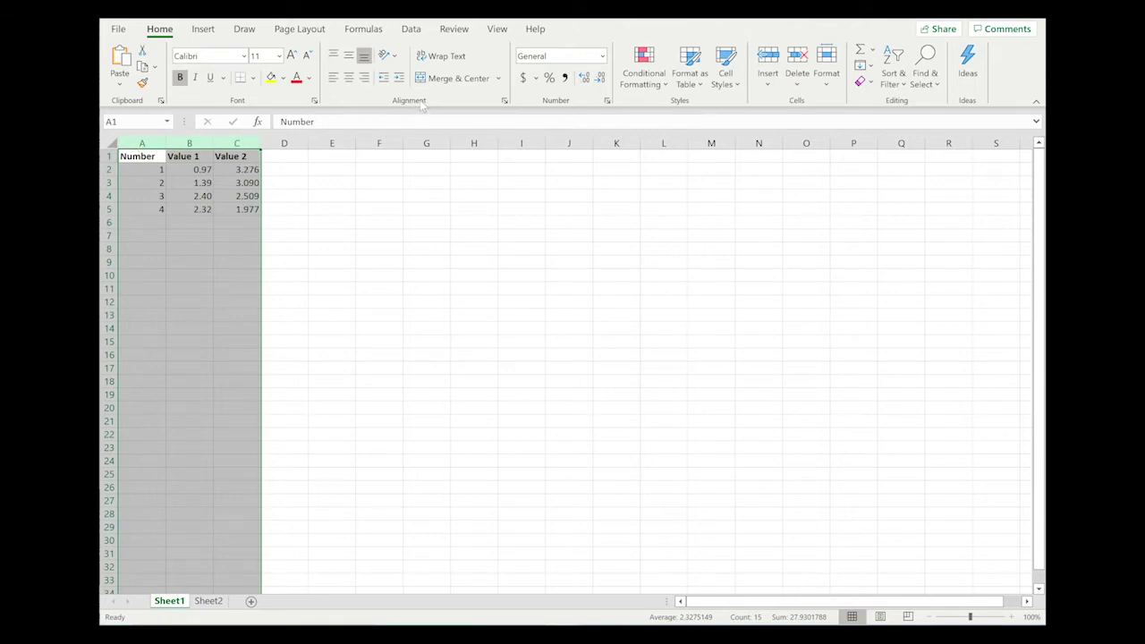
left_click(349, 79)
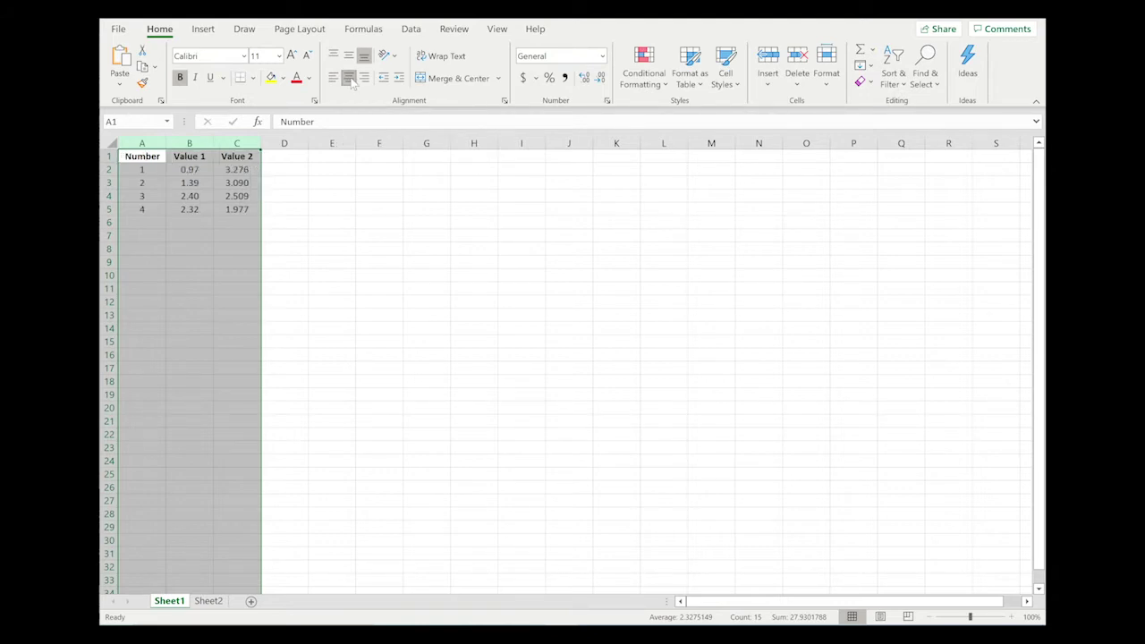
left_click(300, 197)
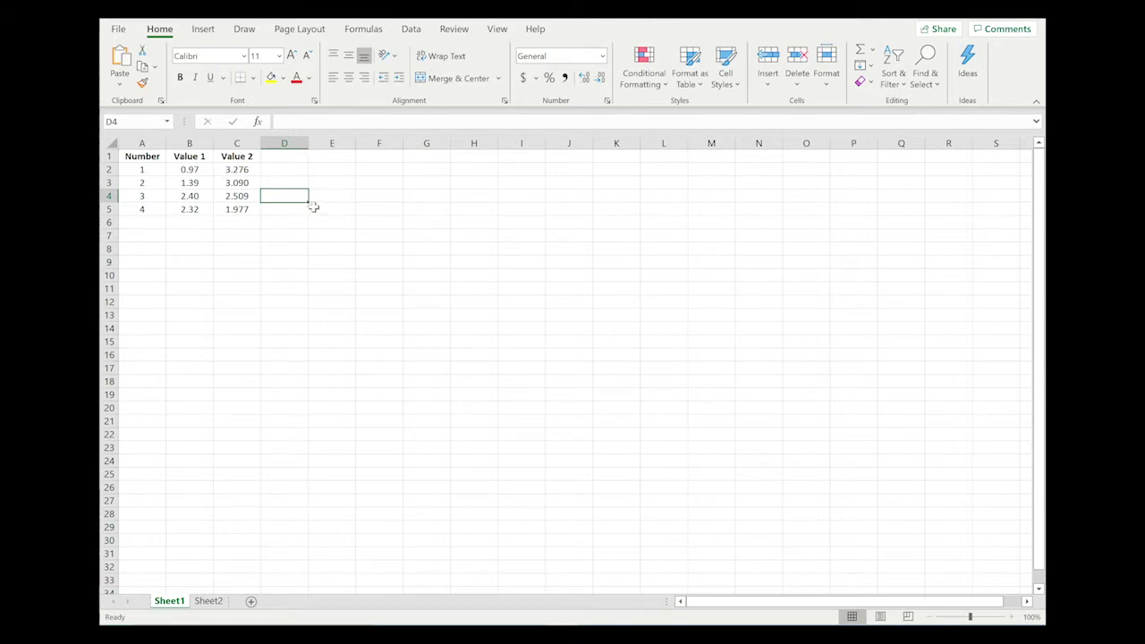
left_click(301, 172)
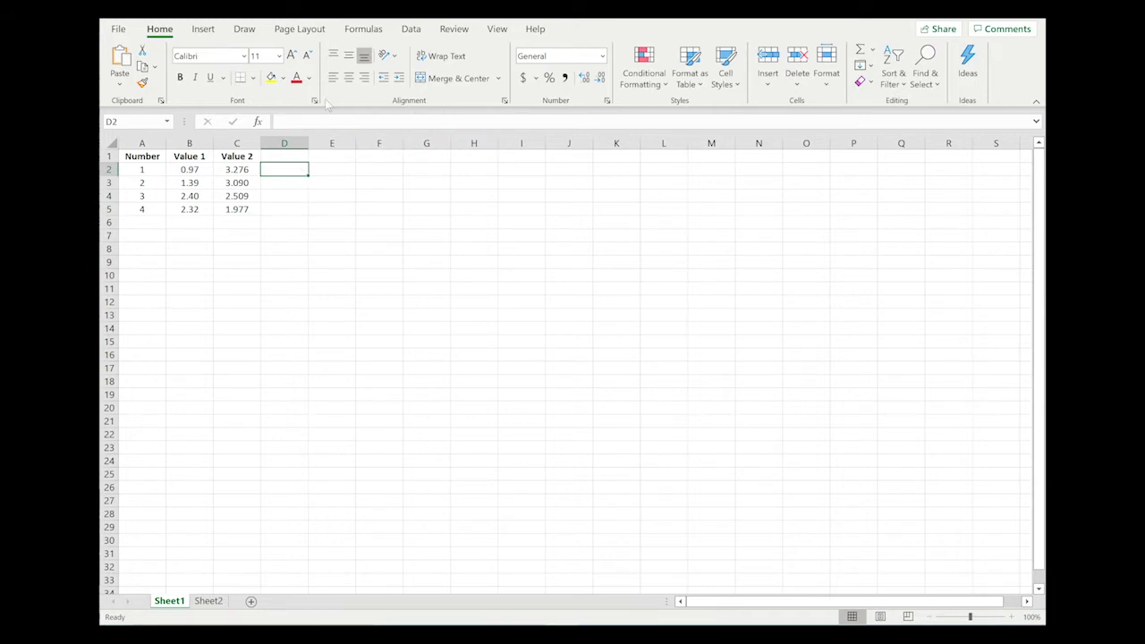
Apply all borders to the table in cells A1 to C5.
left_click(152, 157)
left_click_drag(178, 167, 255, 213)
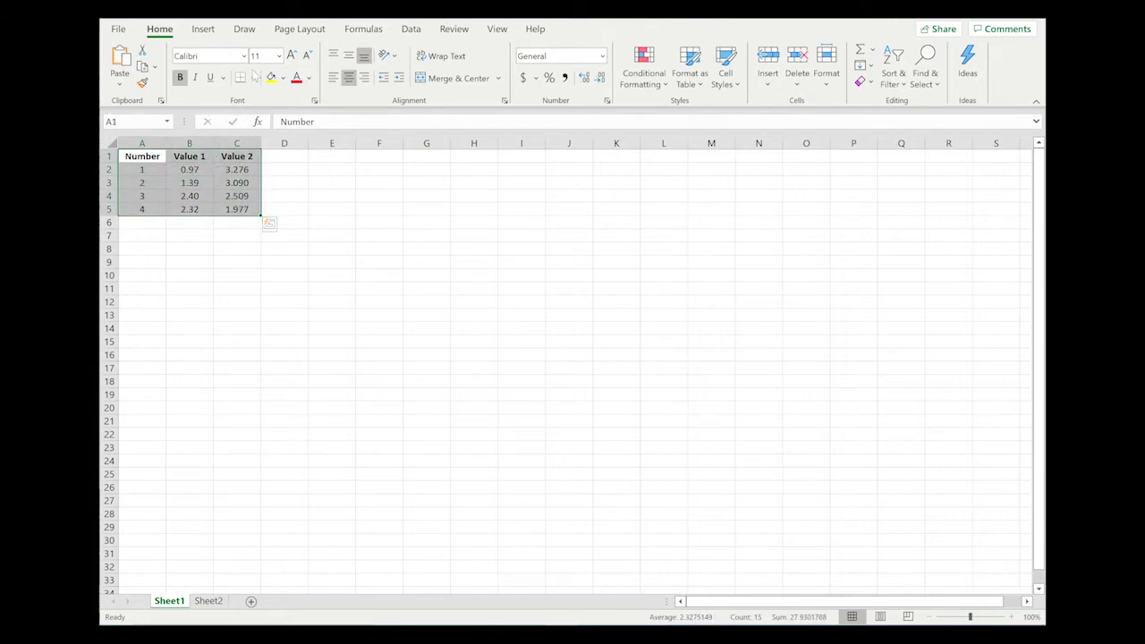
left_click(254, 79)
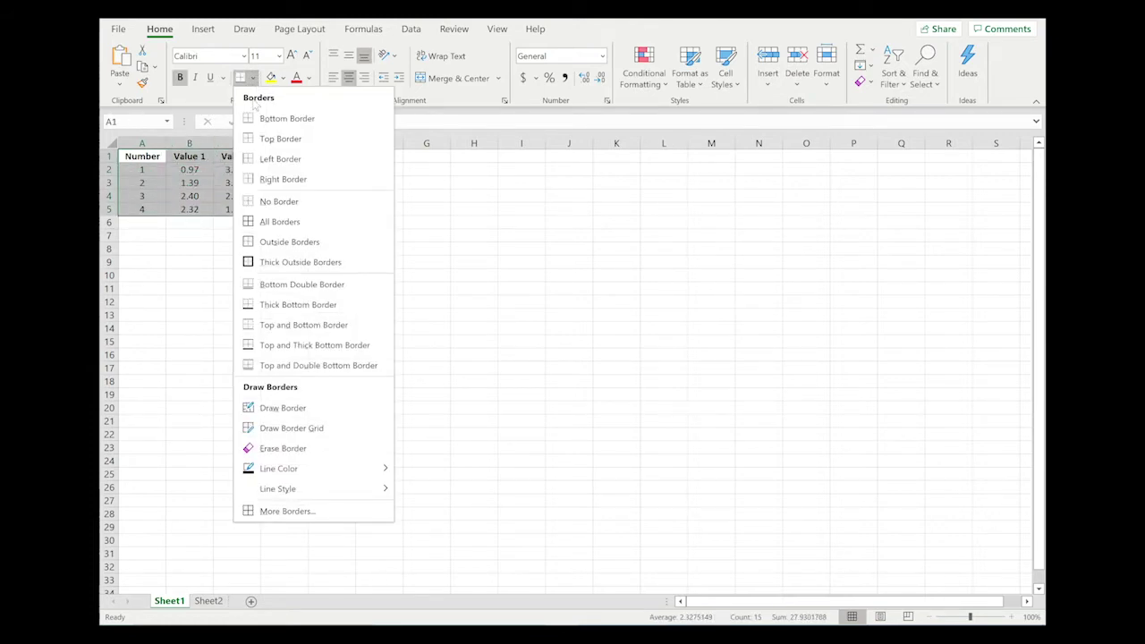
left_click(269, 223)
left_click(328, 225)
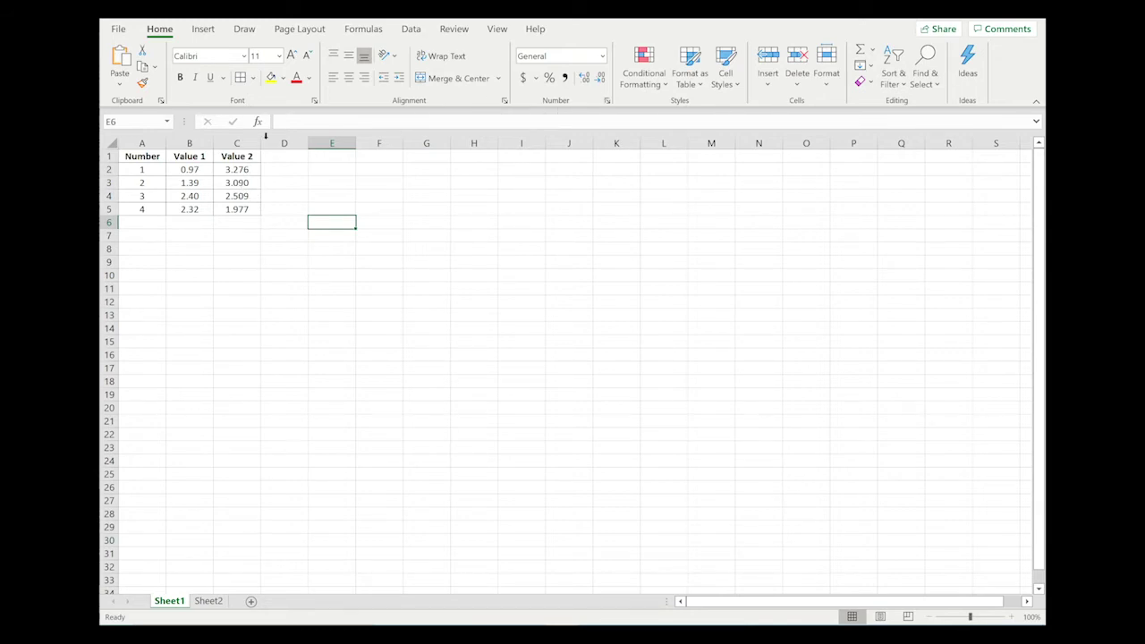
Examine the number, alignment, font, border and fill settings offered in the Format Cells dialog for cell A2.
left_click(146, 169)
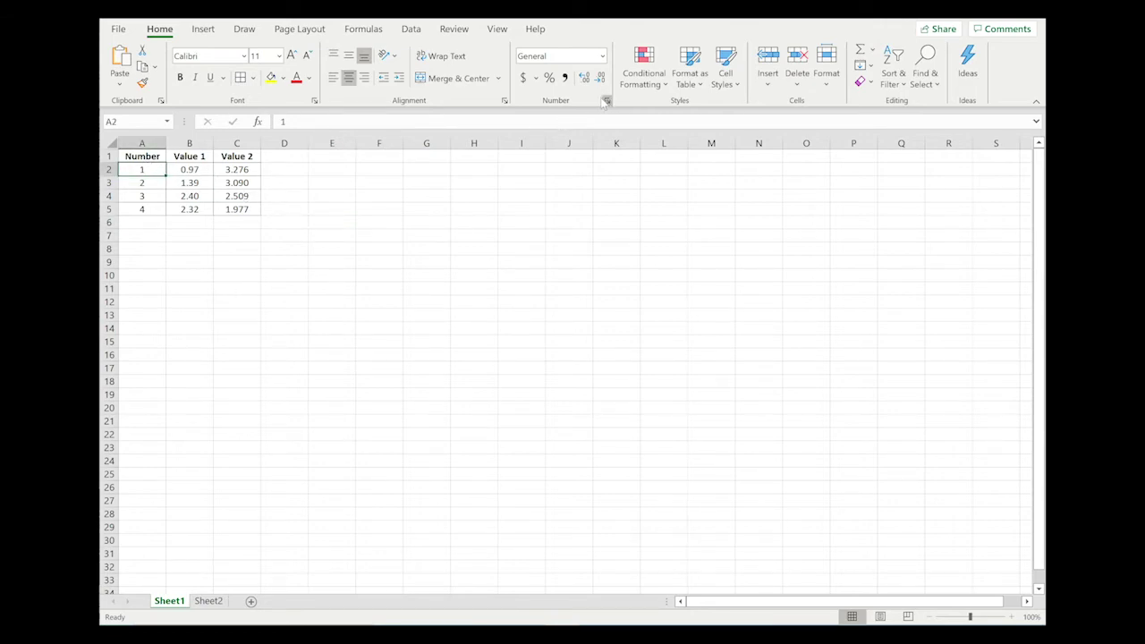
left_click(504, 101)
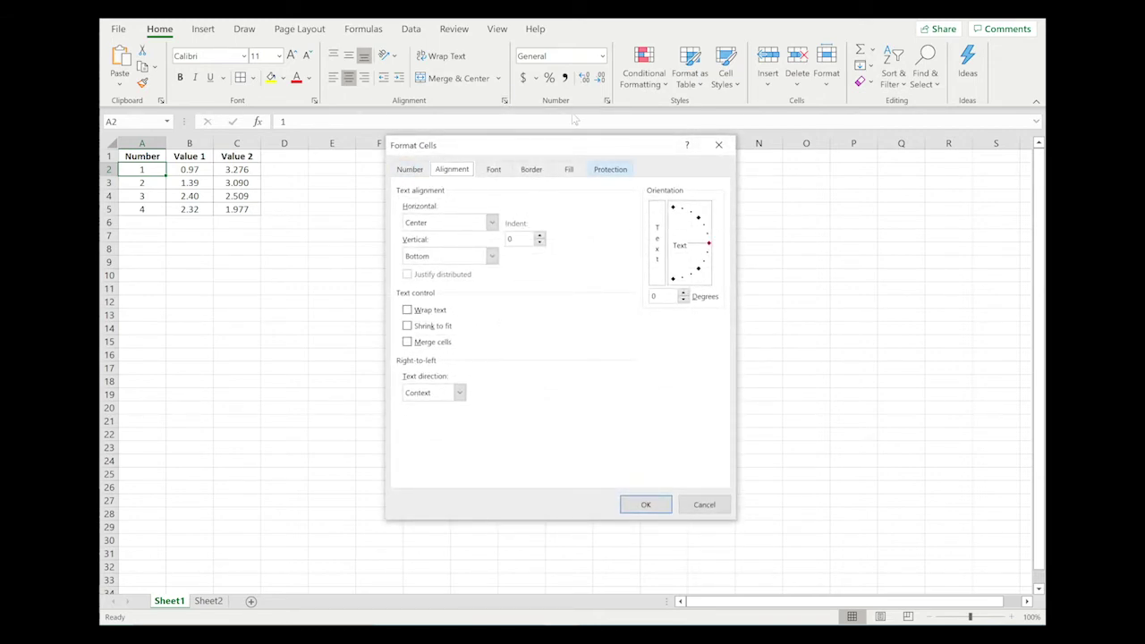
left_click(415, 174)
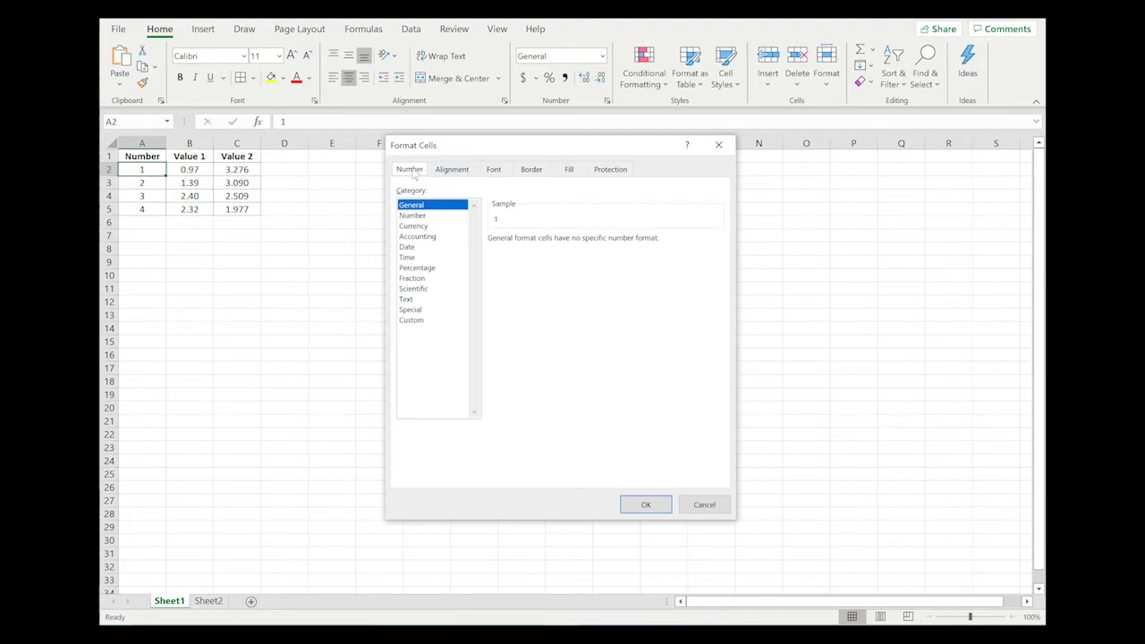
left_click(451, 170)
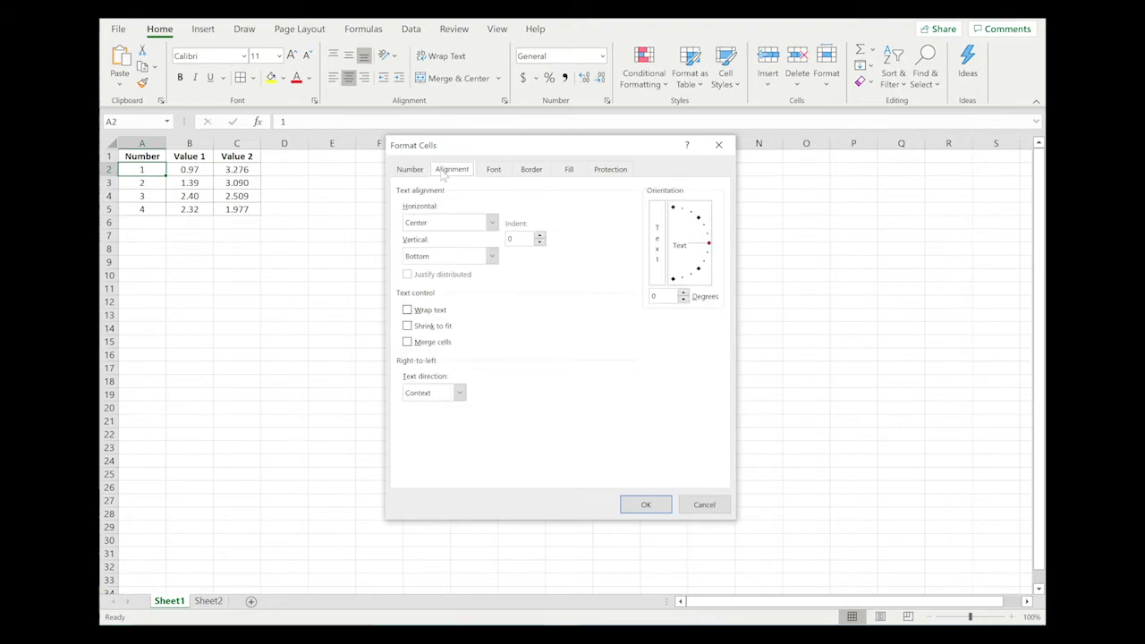
left_click(494, 170)
left_click(531, 169)
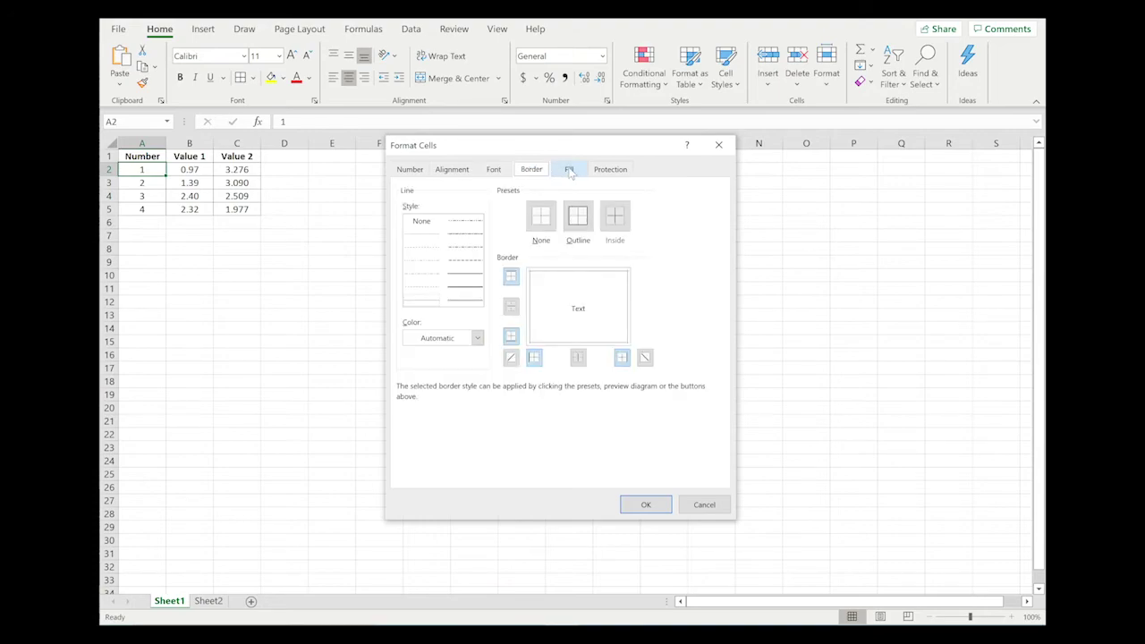
left_click(569, 170)
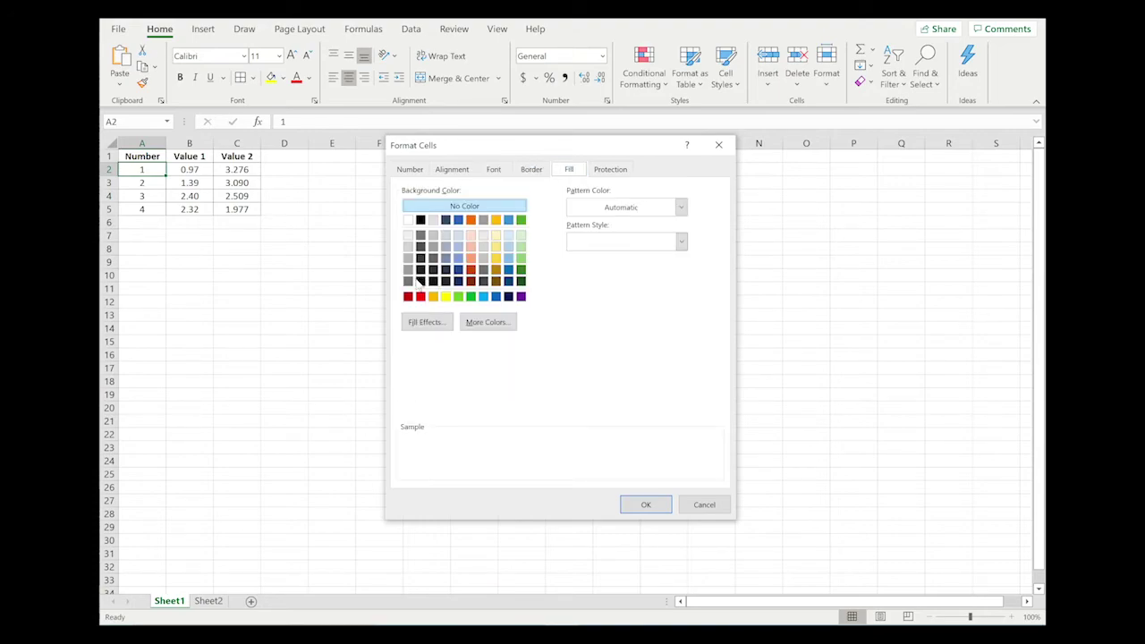
left_click(531, 170)
Preview the Number, Currency and Accounting formats for cell A2 and keep the General format.
left_click(411, 170)
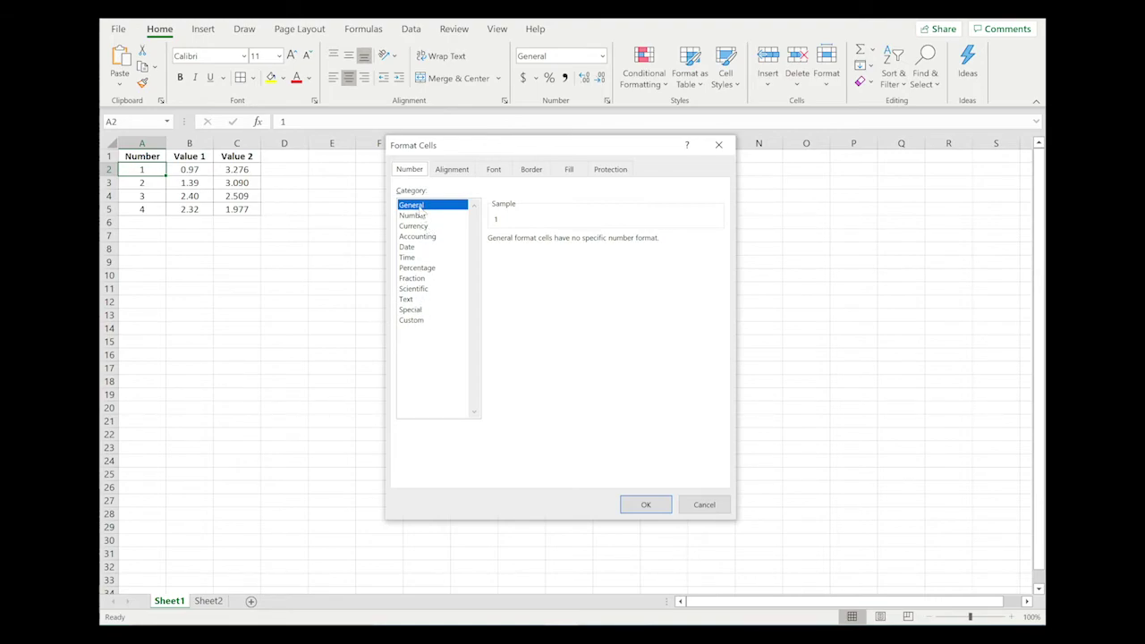
left_click(414, 215)
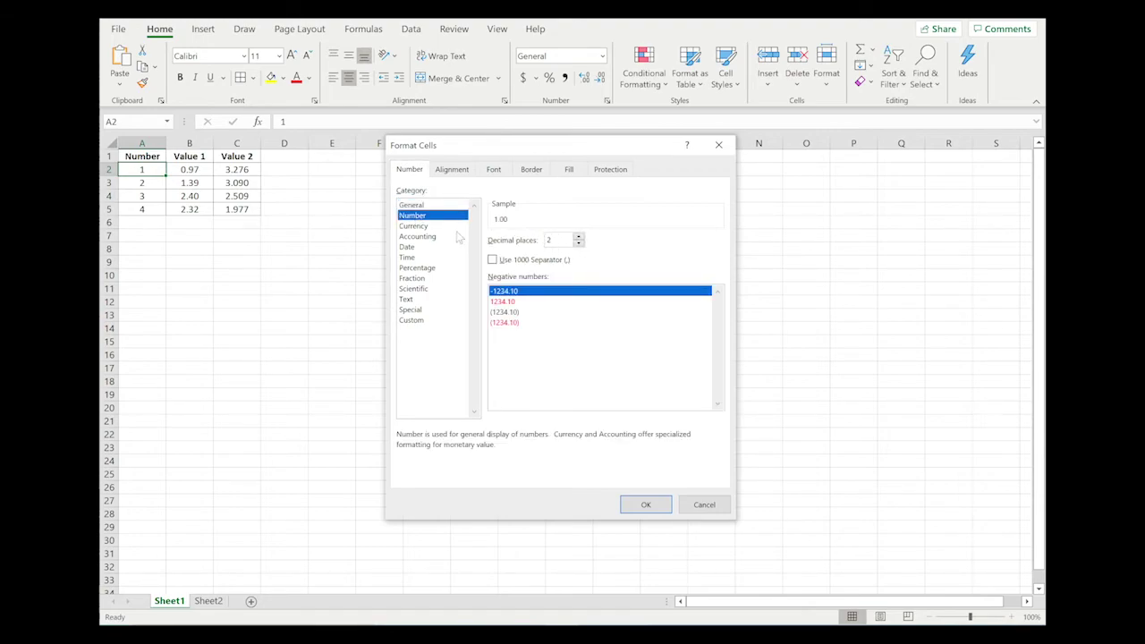
left_click(429, 226)
left_click(426, 237)
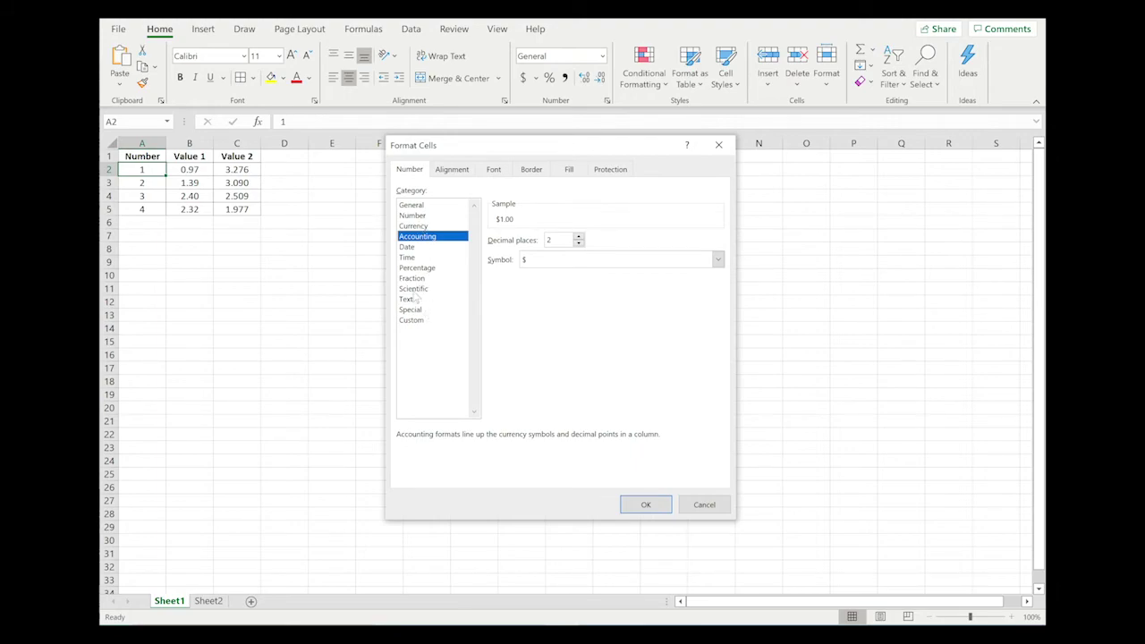
left_click(415, 207)
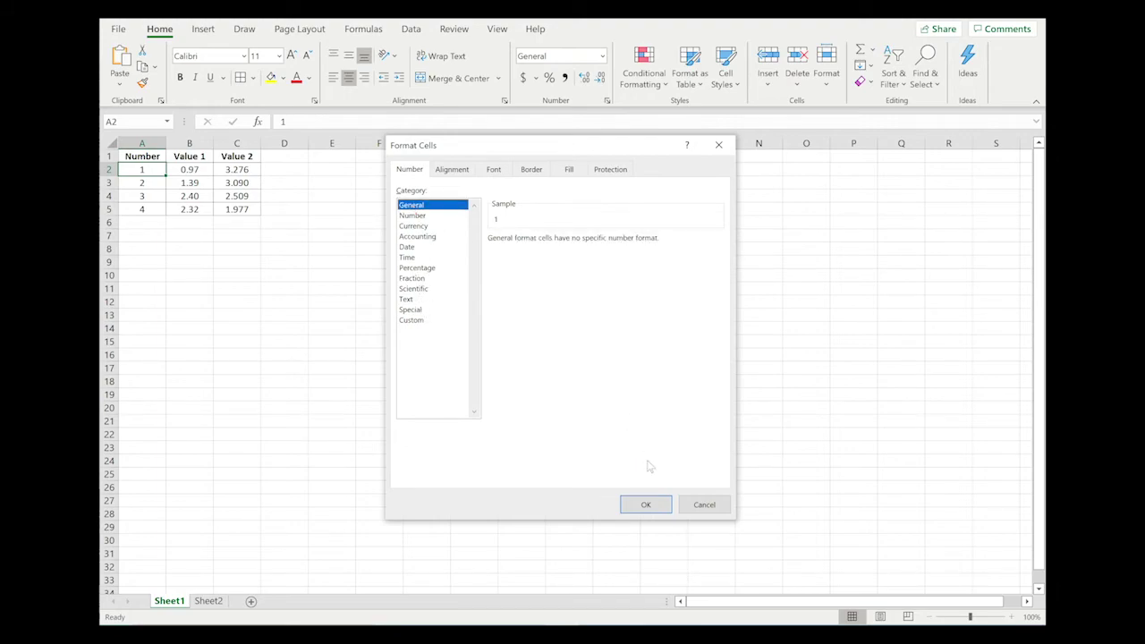
left_click(647, 505)
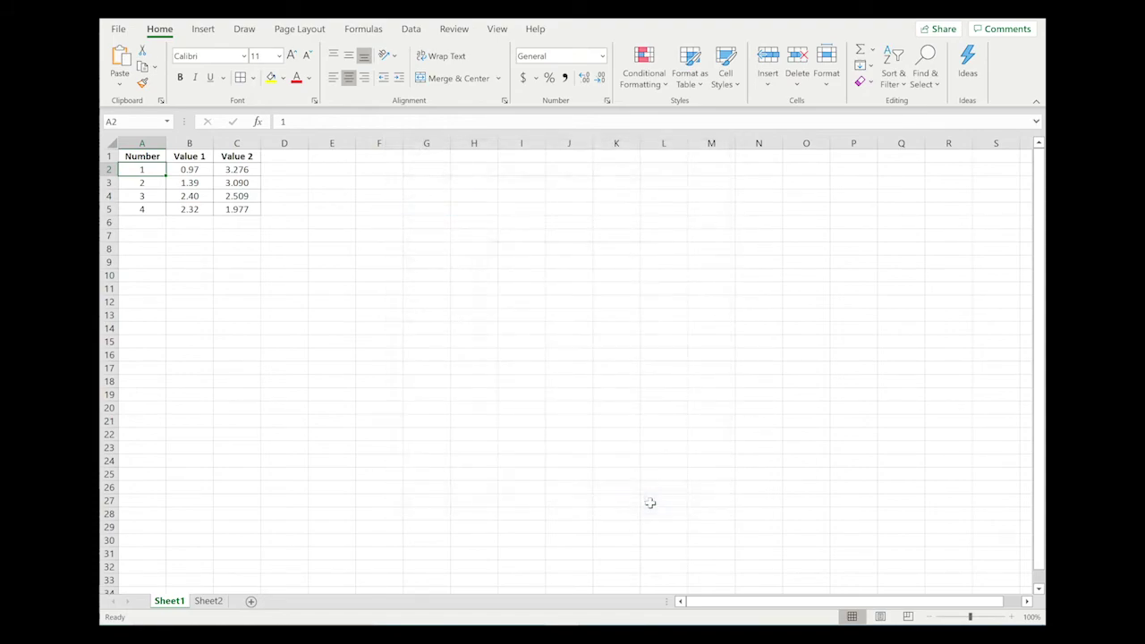
left_click(350, 353)
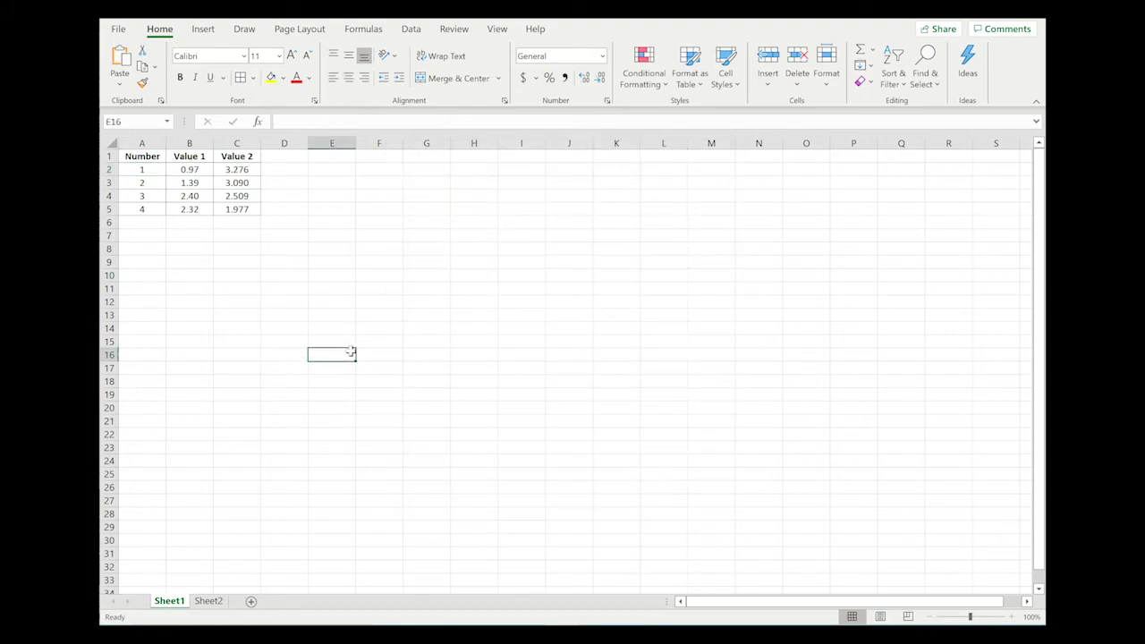
Extend the number series in A2 to A5 down to cell A21 so that it runs up to 20.
left_click(154, 207)
left_click(151, 169)
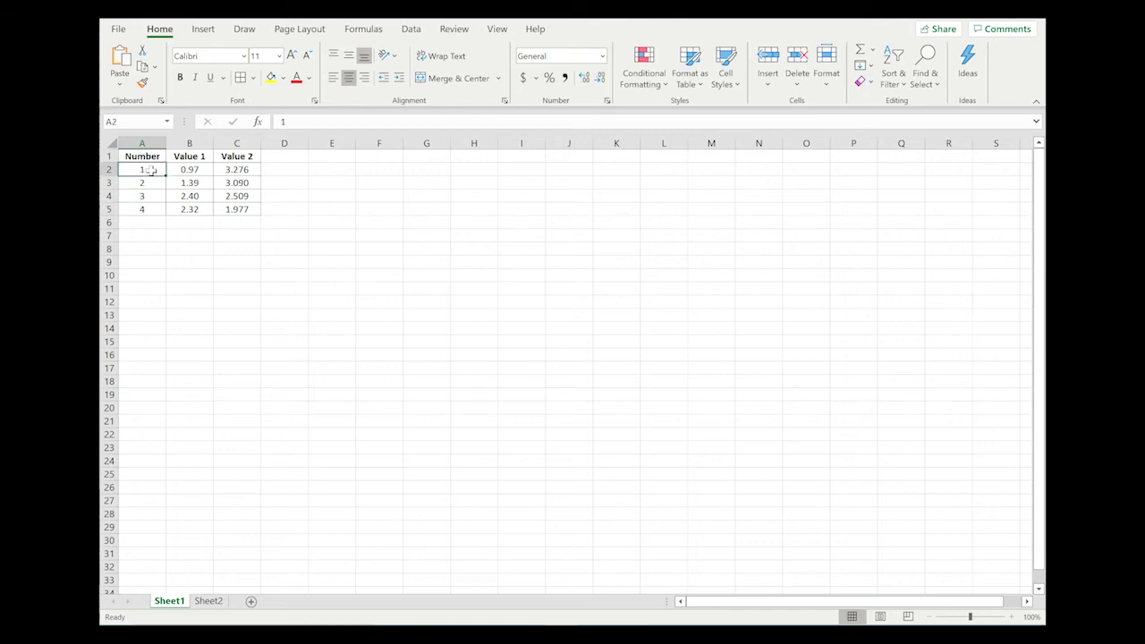
left_click_drag(151, 170, 150, 208)
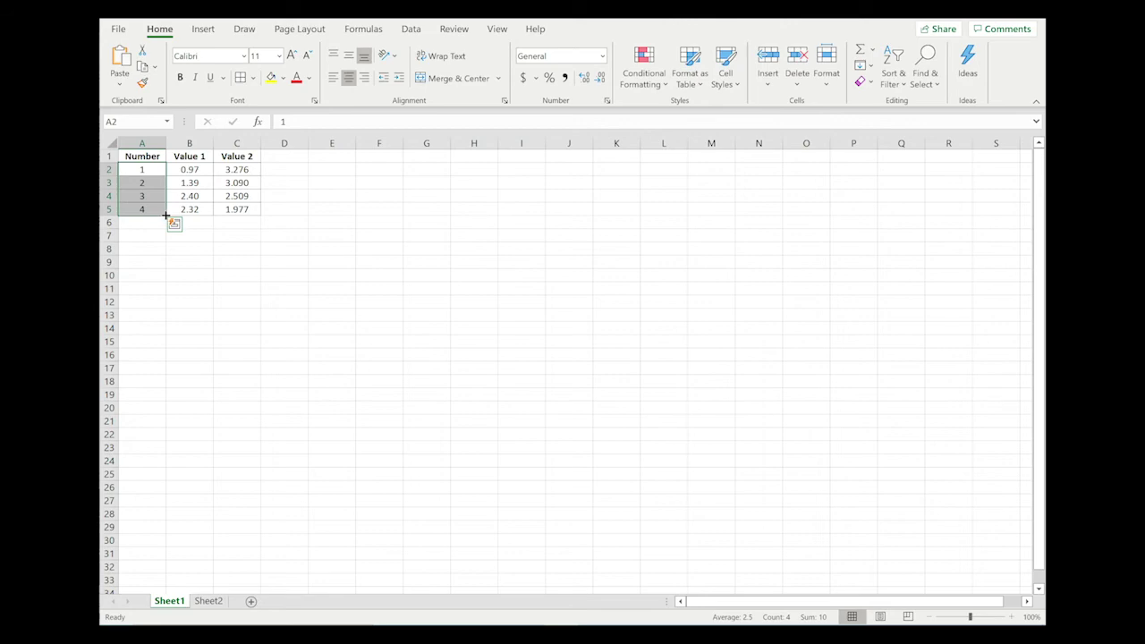
left_click_drag(166, 214, 167, 429)
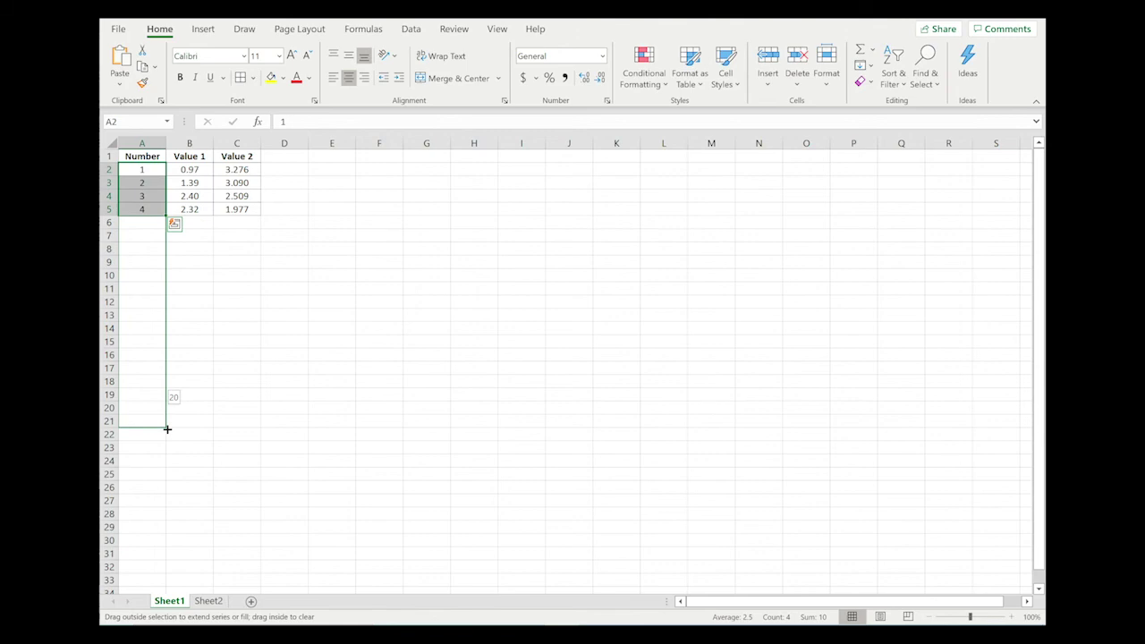
left_click_drag(167, 429, 169, 432)
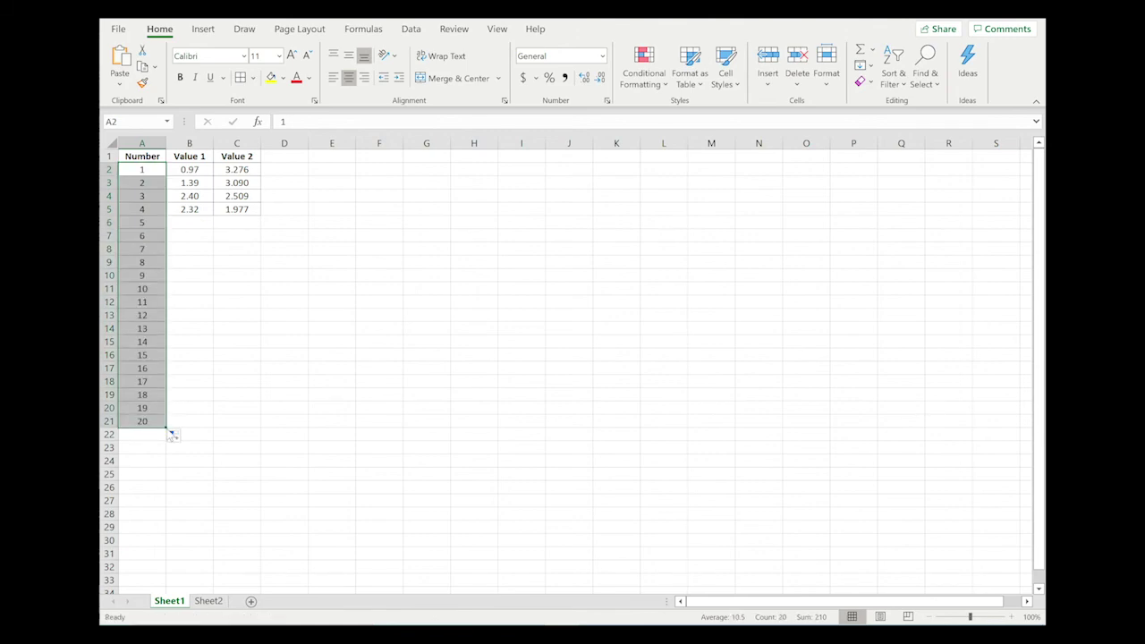
left_click(233, 355)
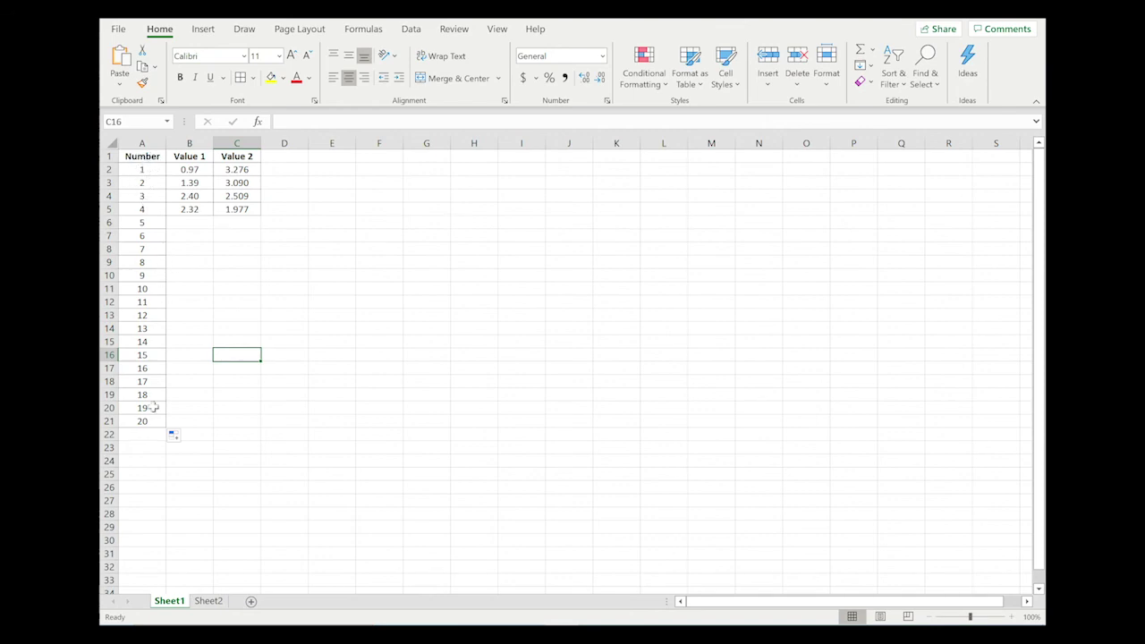
Remove all borders from cells A1 to C21.
left_click_drag(138, 157, 236, 423)
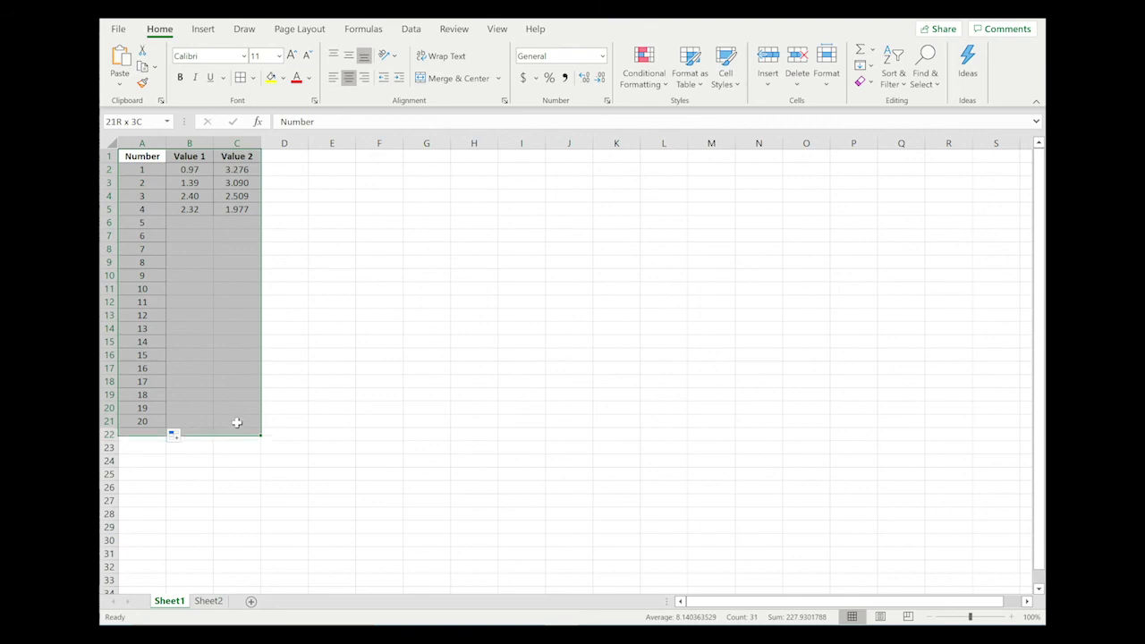
left_click(253, 78)
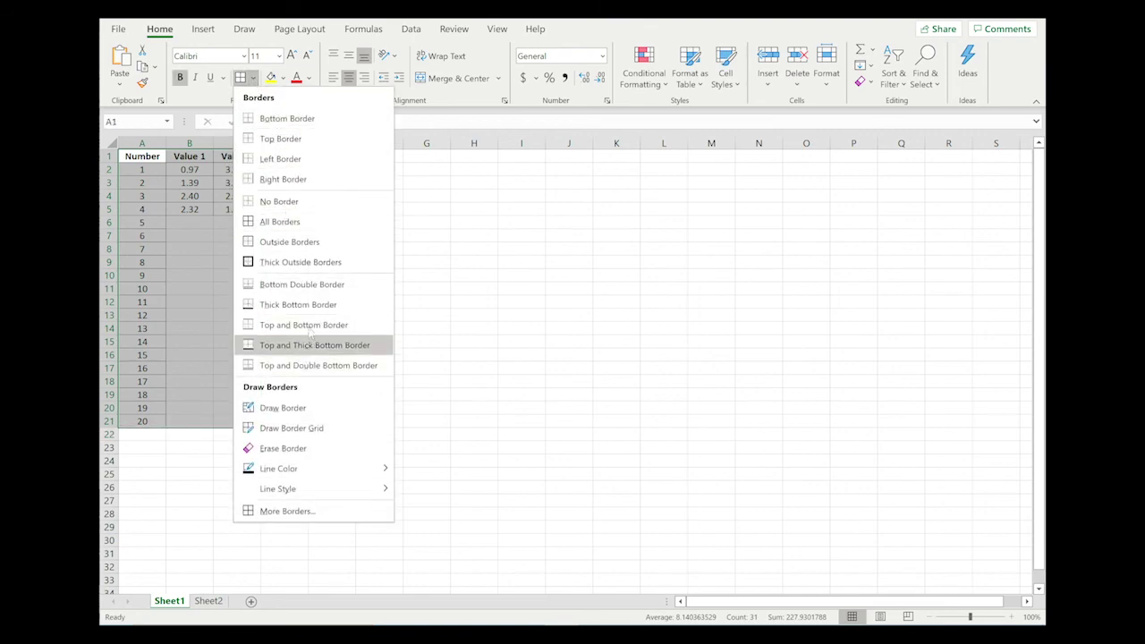
left_click(280, 200)
left_click(332, 222)
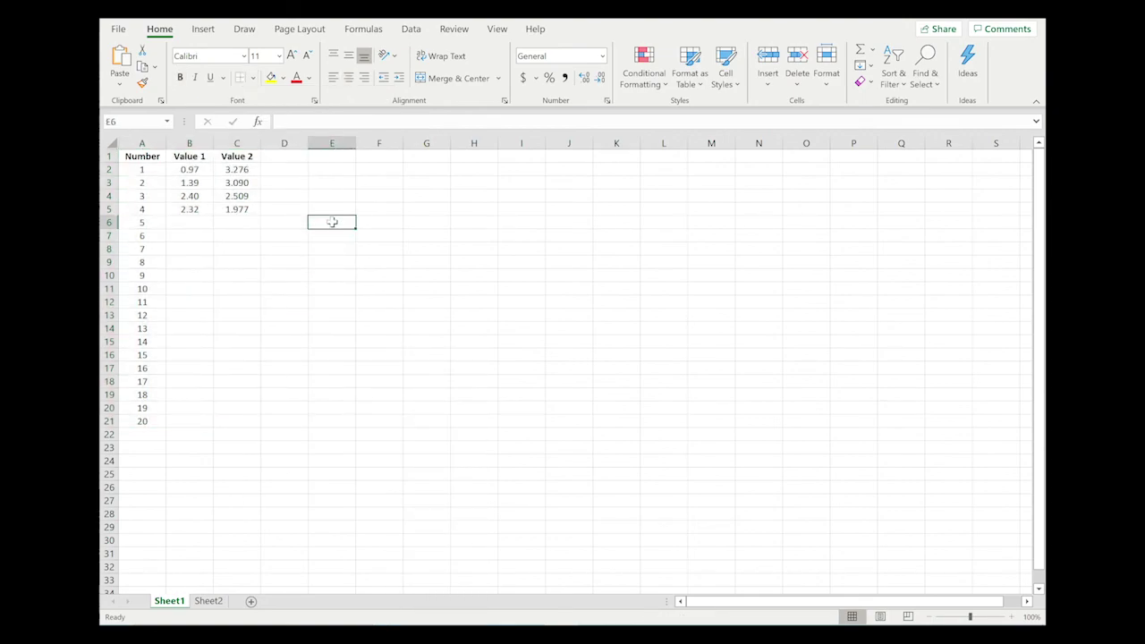